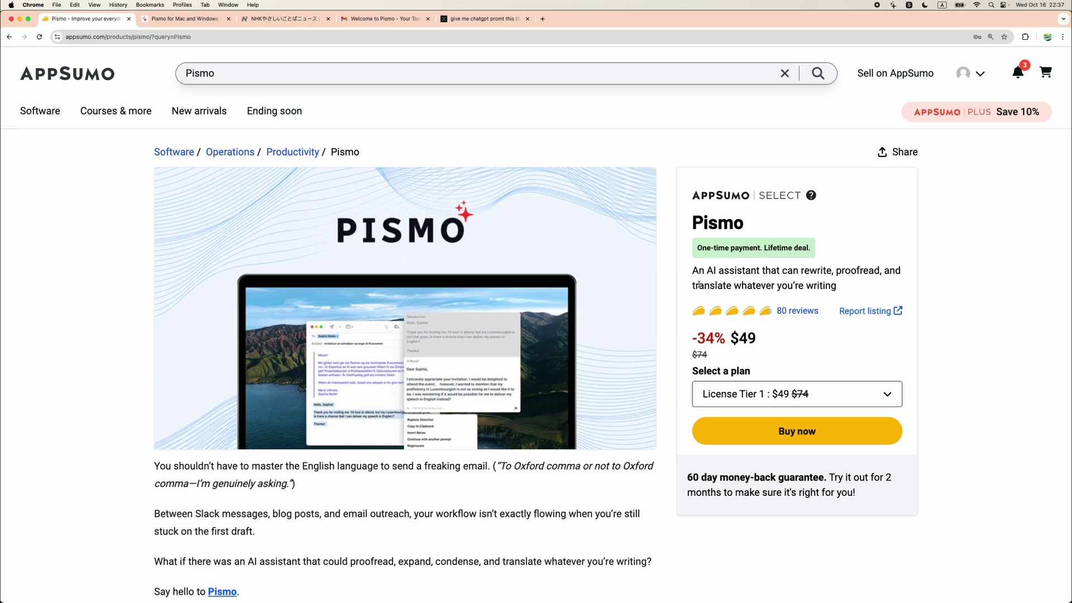
Scroll the AppSumo Pismo page to Plans & features, comparing License Tier 1 ($49) and Tier 2 ($119)
scroll(678, 335, "down", 15)
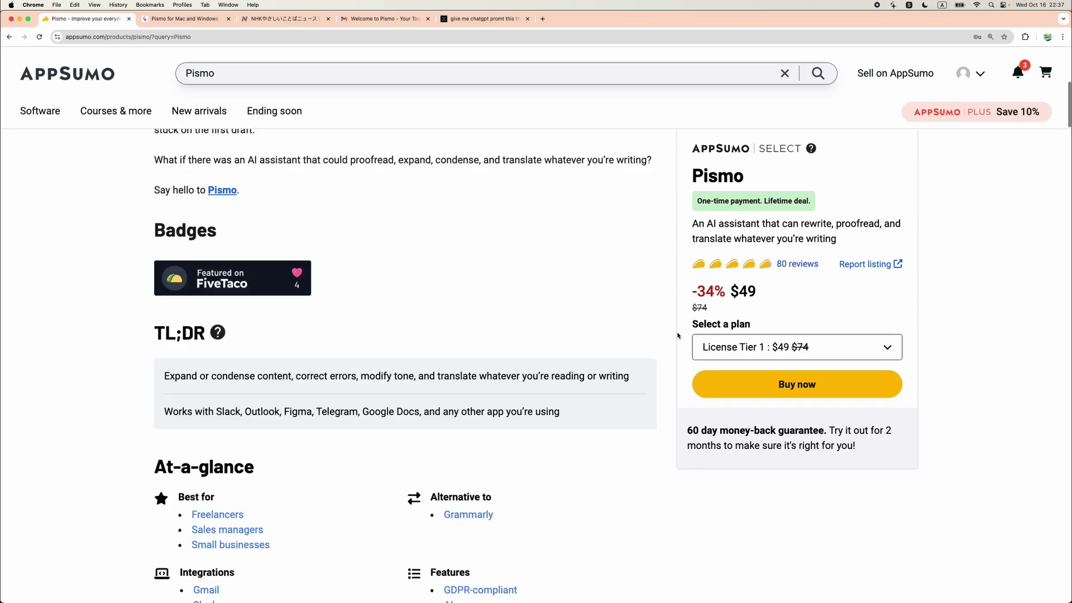
scroll(678, 335, "down", 20)
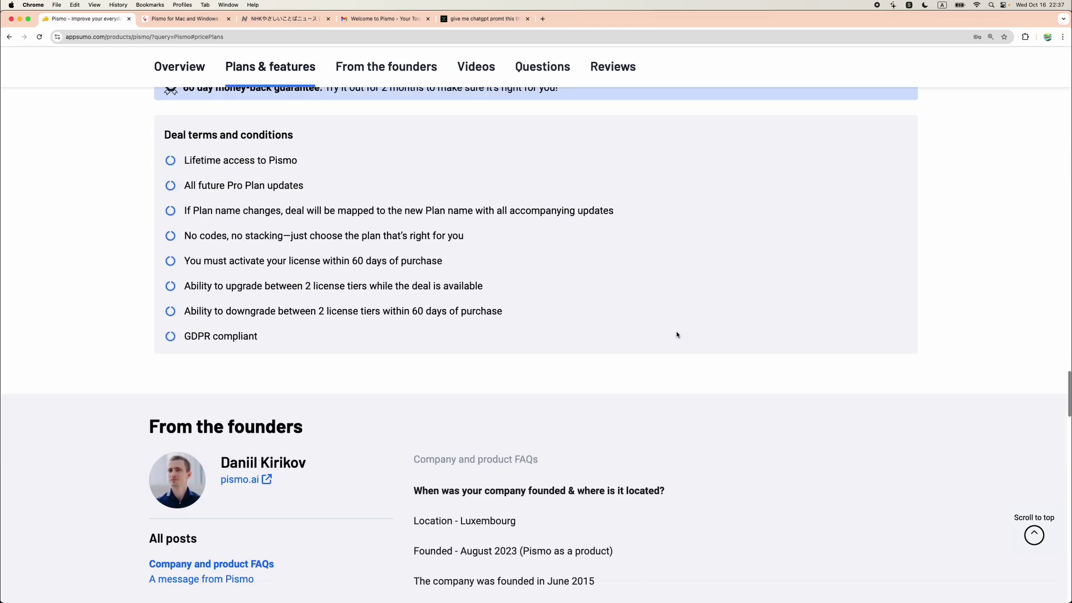
scroll(678, 335, "up", 5)
scroll(677, 334, "up", 2)
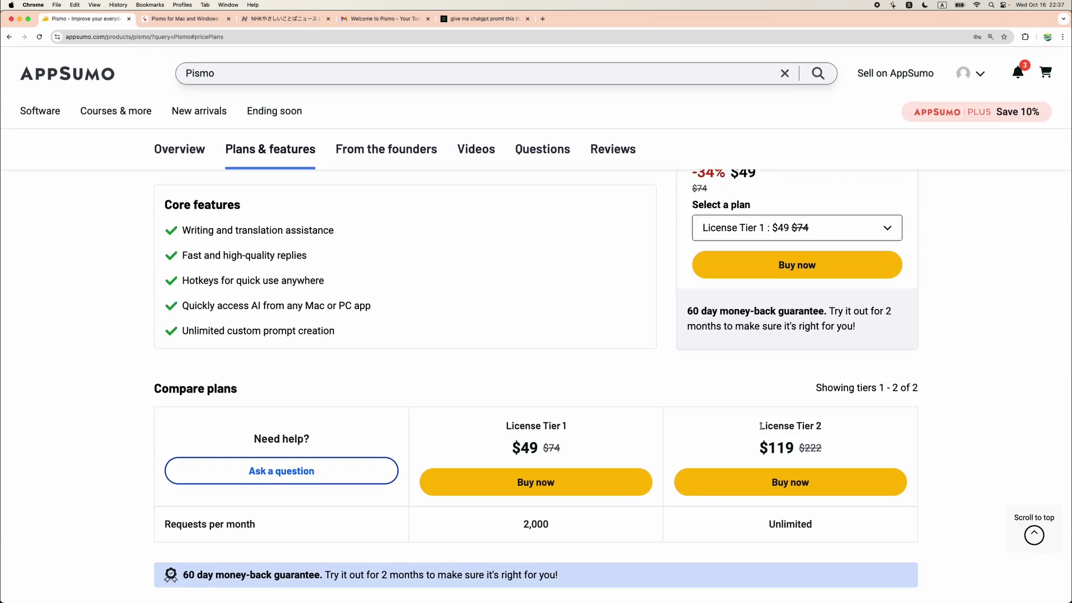
Highlight License Tier 1's name, price and 2,000 requests/month, then License Tier 2's name and price
left_click_drag(758, 426, 836, 519)
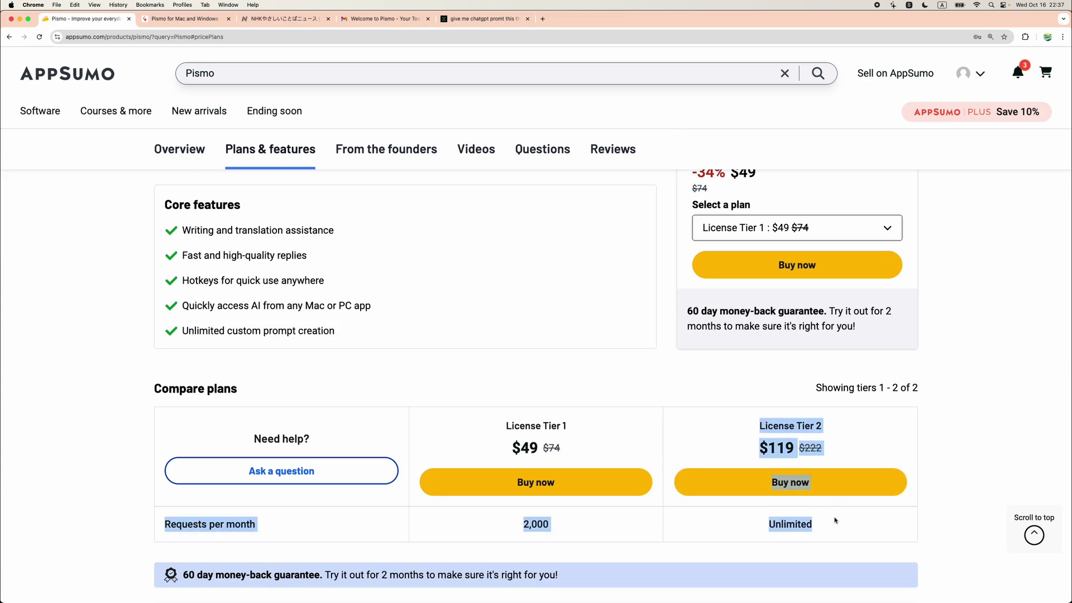
left_click_drag(501, 424, 574, 452)
left_click(582, 527)
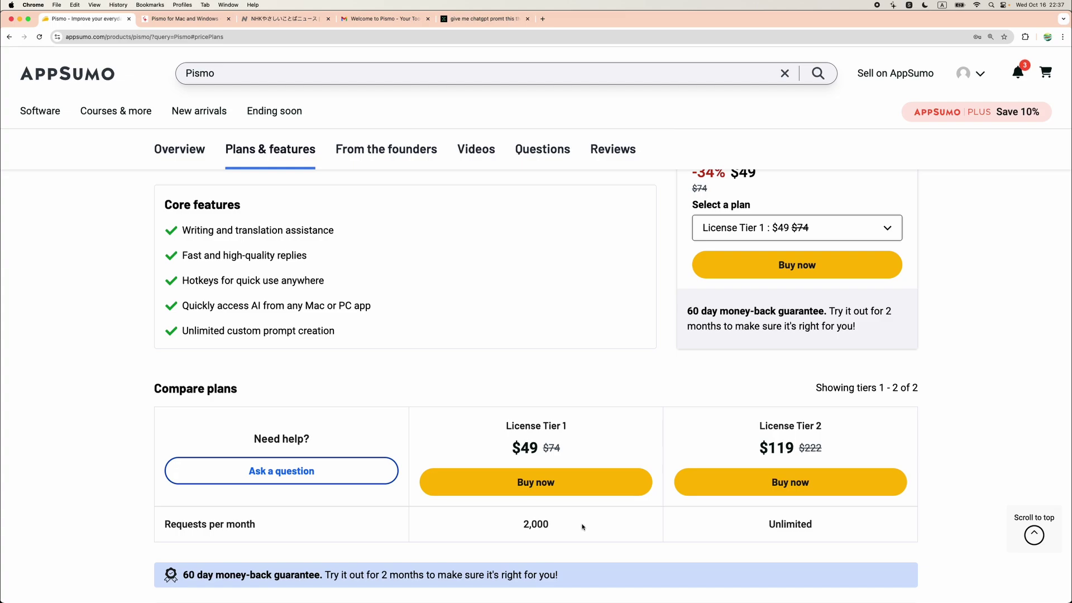
double_click(525, 524)
left_click(799, 524)
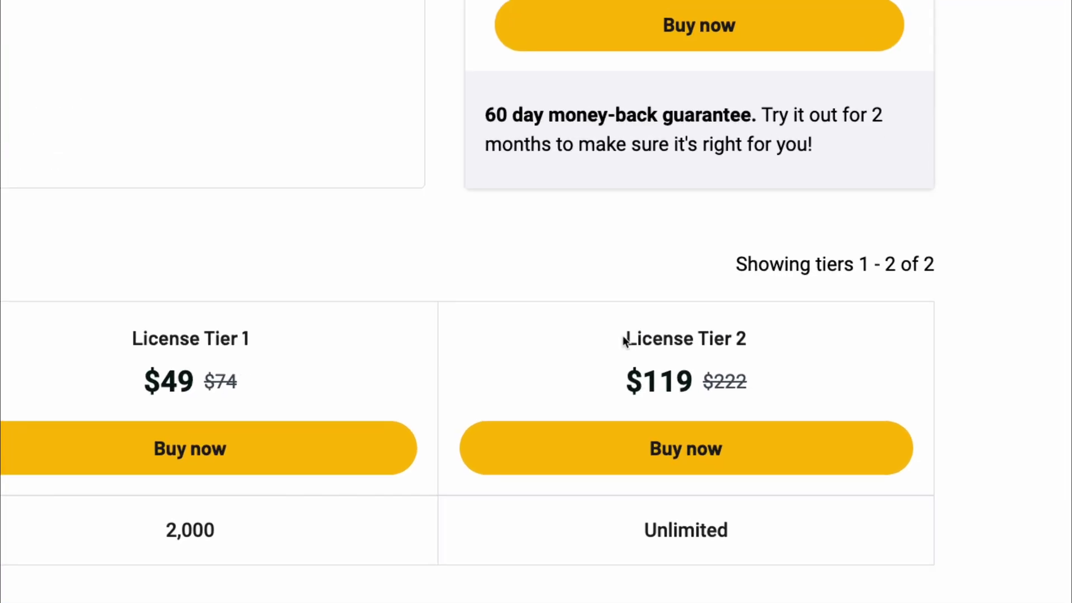
mouse_move(624, 339)
left_mouse_down()
mouse_move(773, 390)
mouse_move(626, 341)
left_mouse_up()
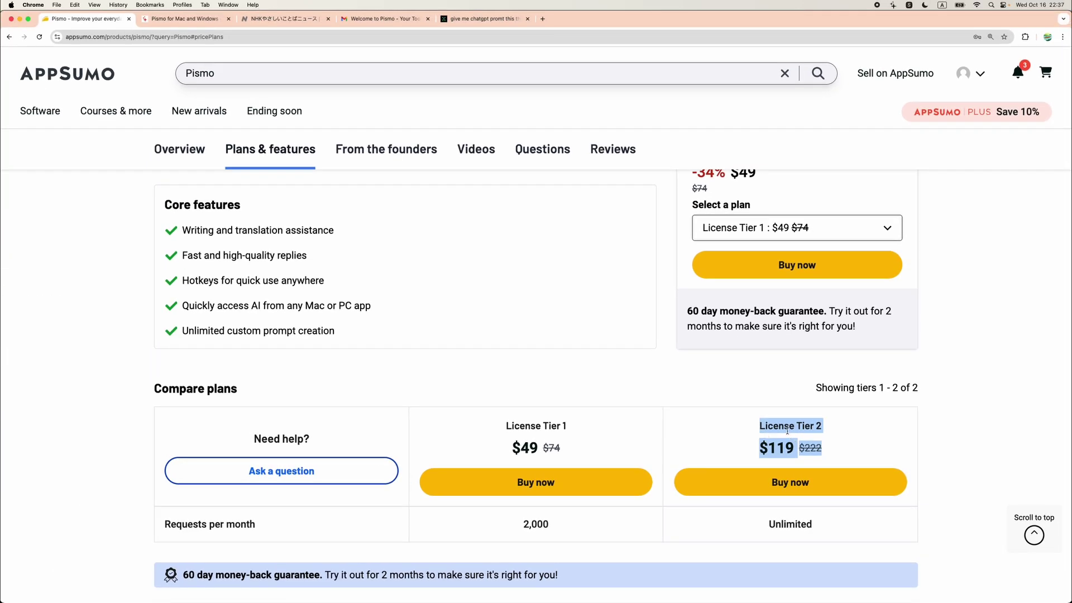
left_click(669, 362)
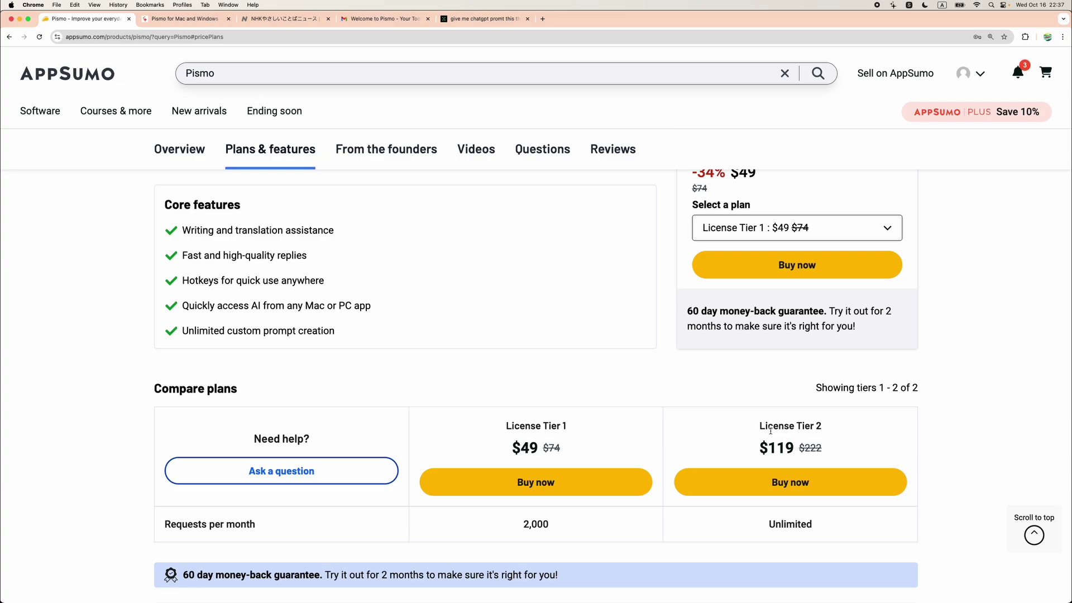
Scroll up toward the Overview and back down toward Compare plans
scroll(611, 368, "up", 3)
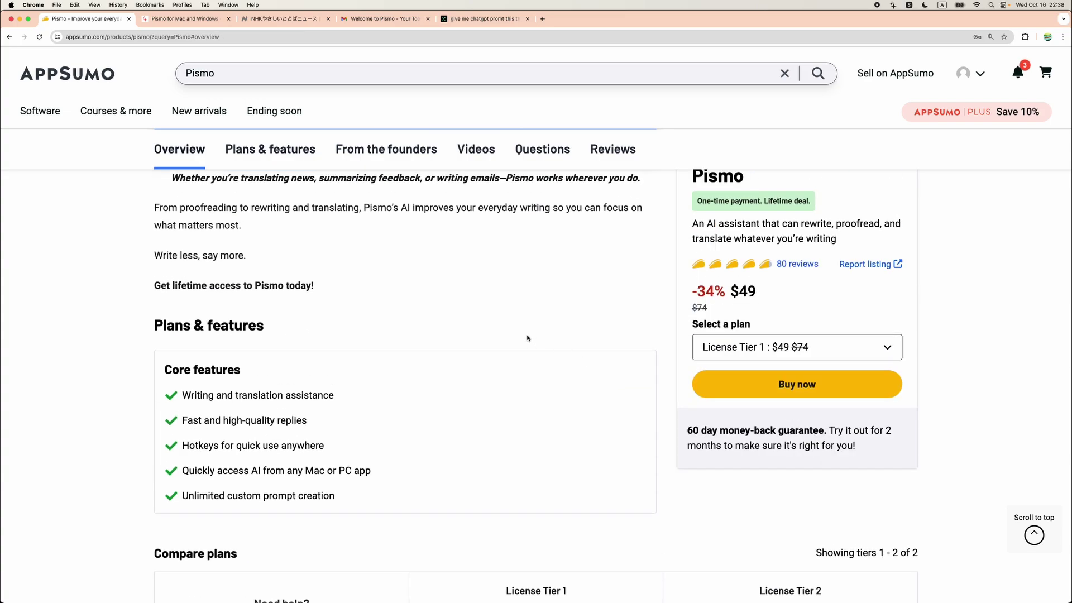
scroll(528, 338, "up", 6)
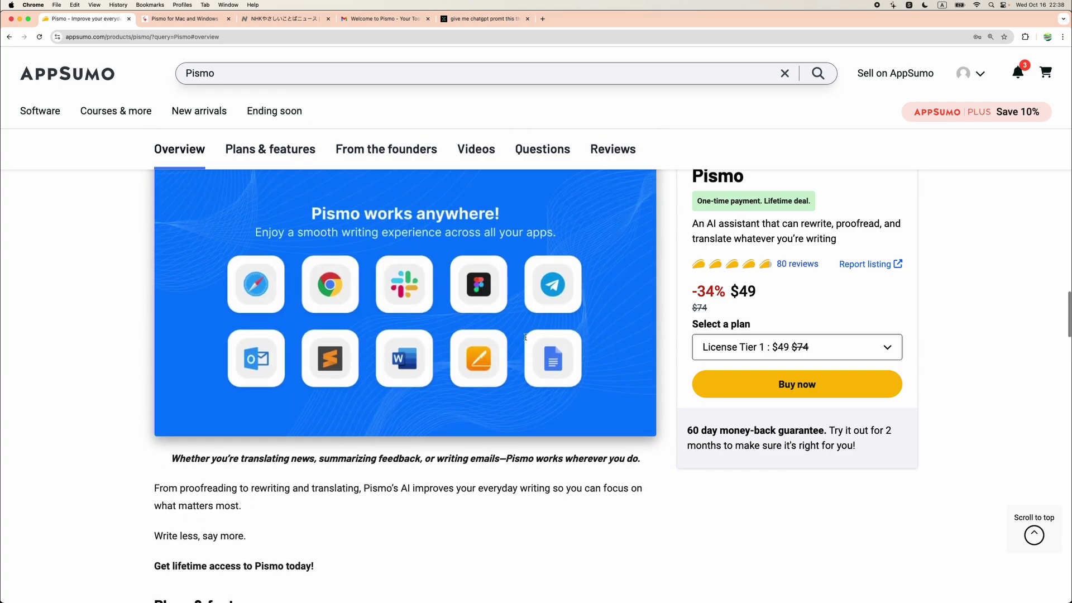
scroll(526, 340, "up", 2)
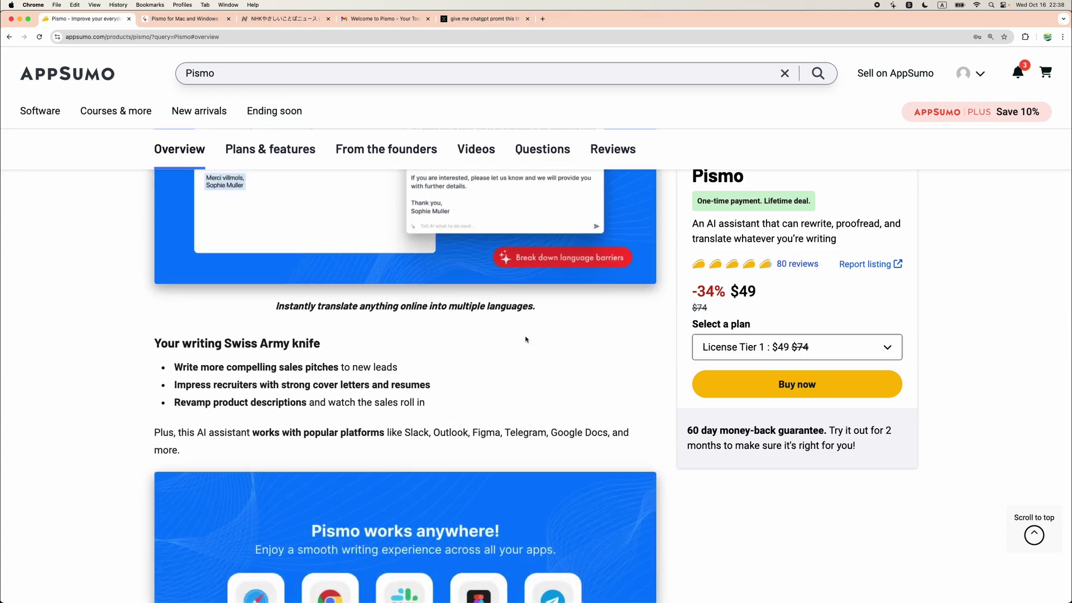
scroll(670, 363, "down", 15)
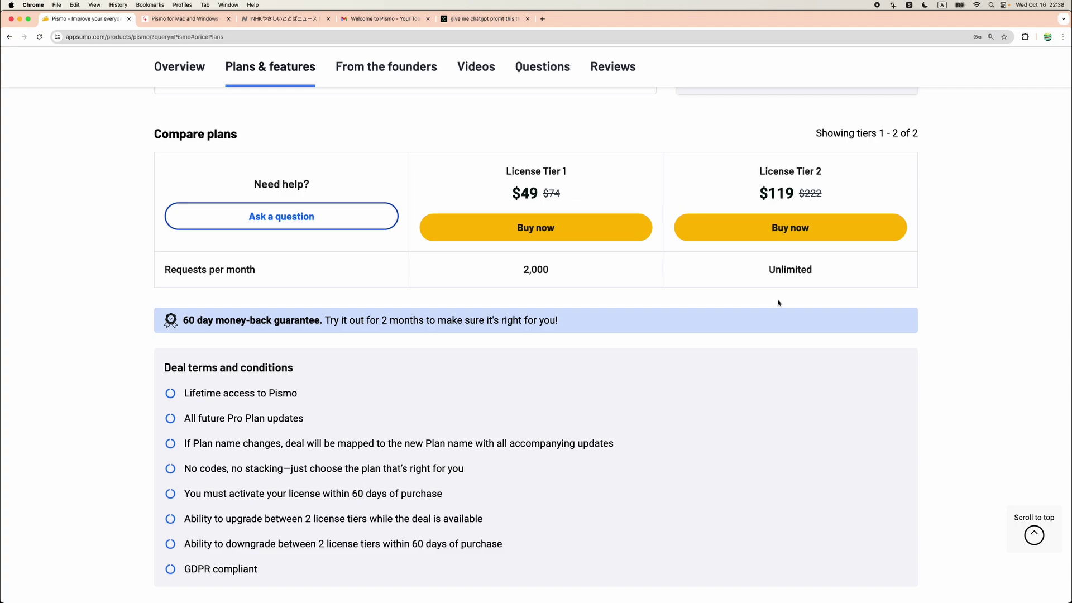
On pismo.ai, scroll past the feature cards and testimonials down to the pricing section
key("ctrl+Tab")
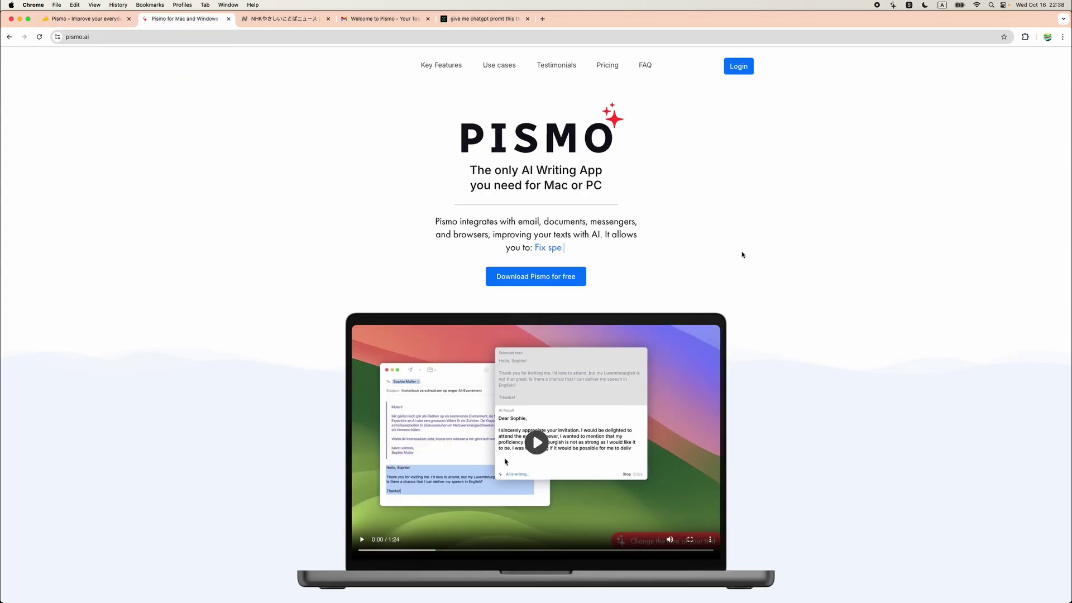
scroll(737, 262, "down", 5)
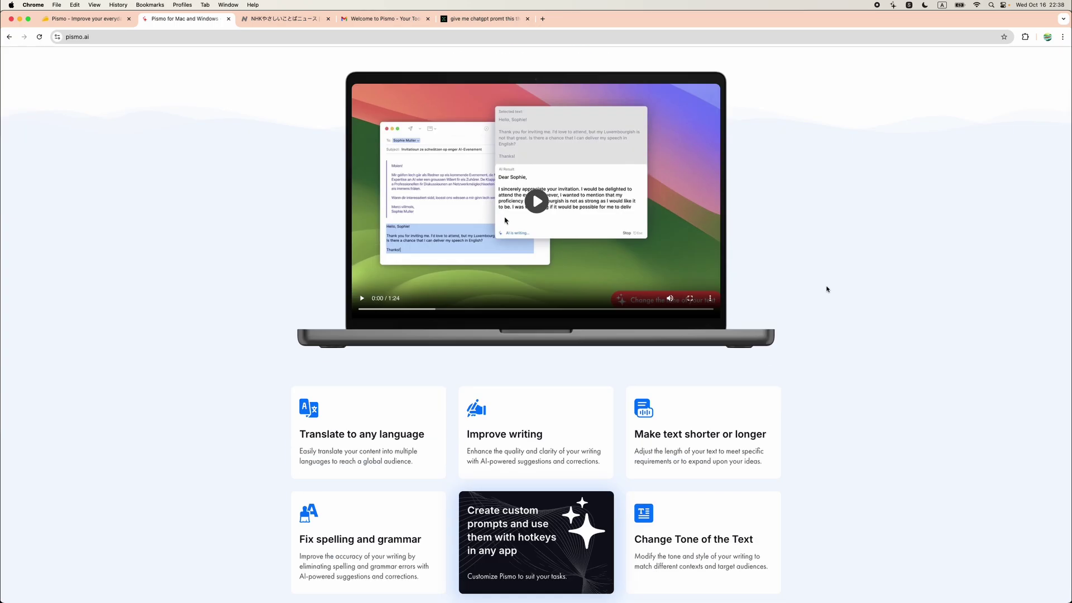
scroll(827, 288, "down", 8)
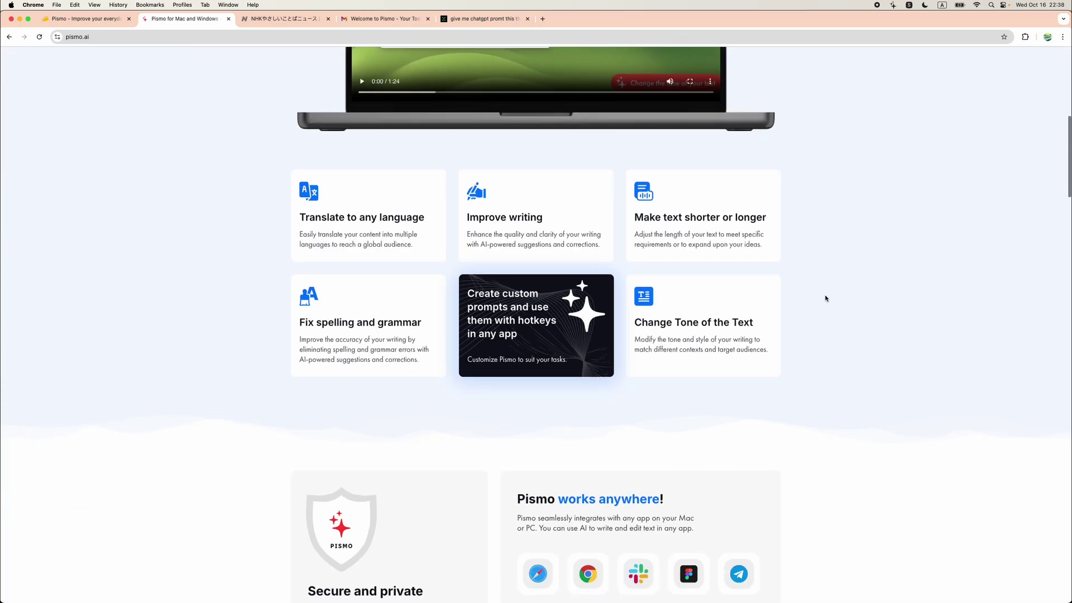
scroll(826, 299, "down", 2)
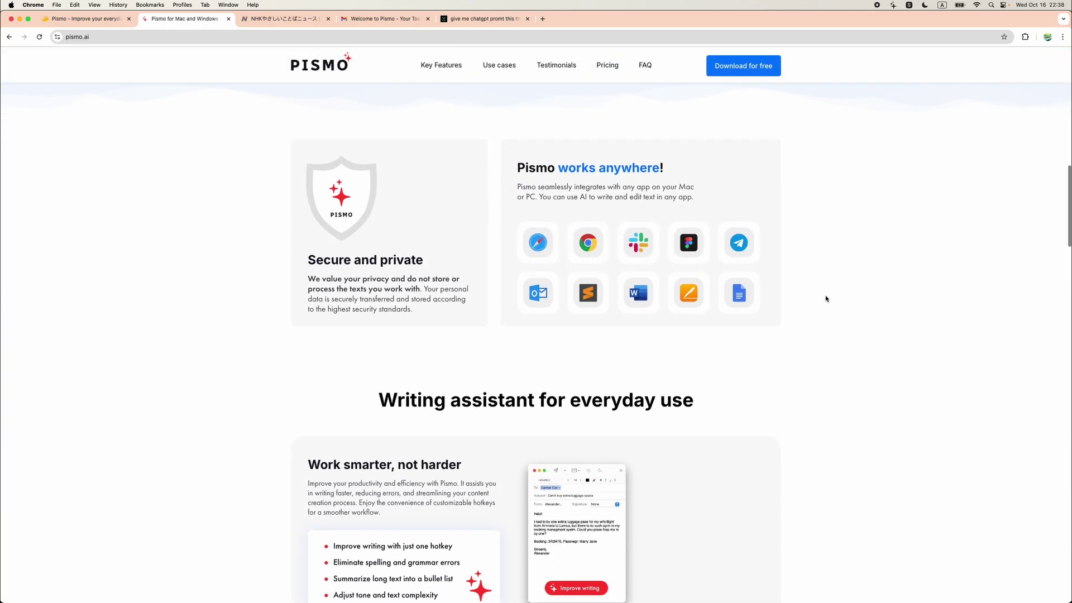
scroll(826, 300, "up", 3)
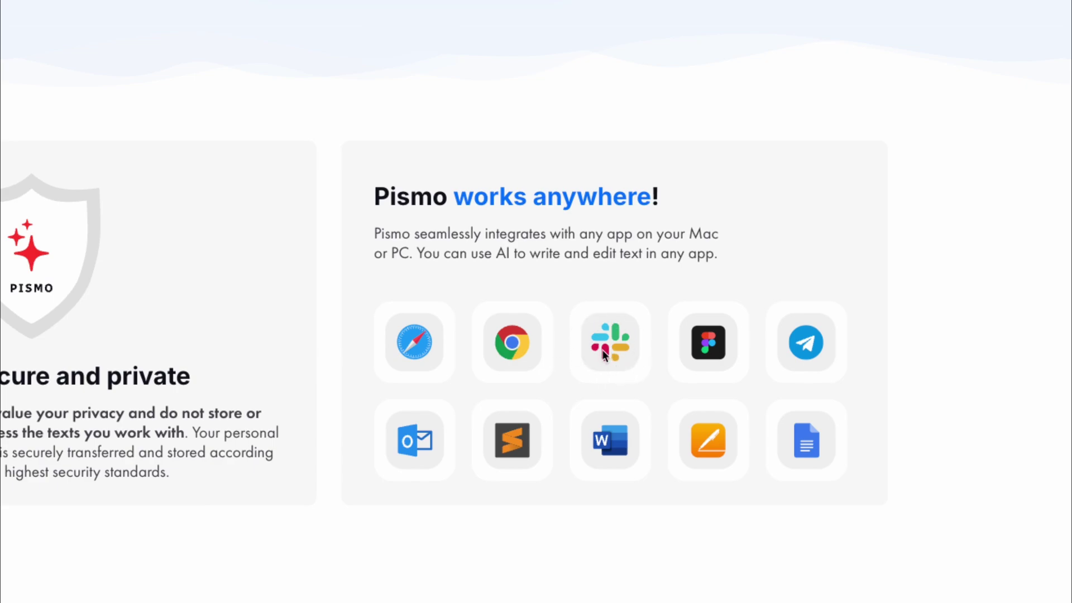
scroll(541, 374, "down", 10)
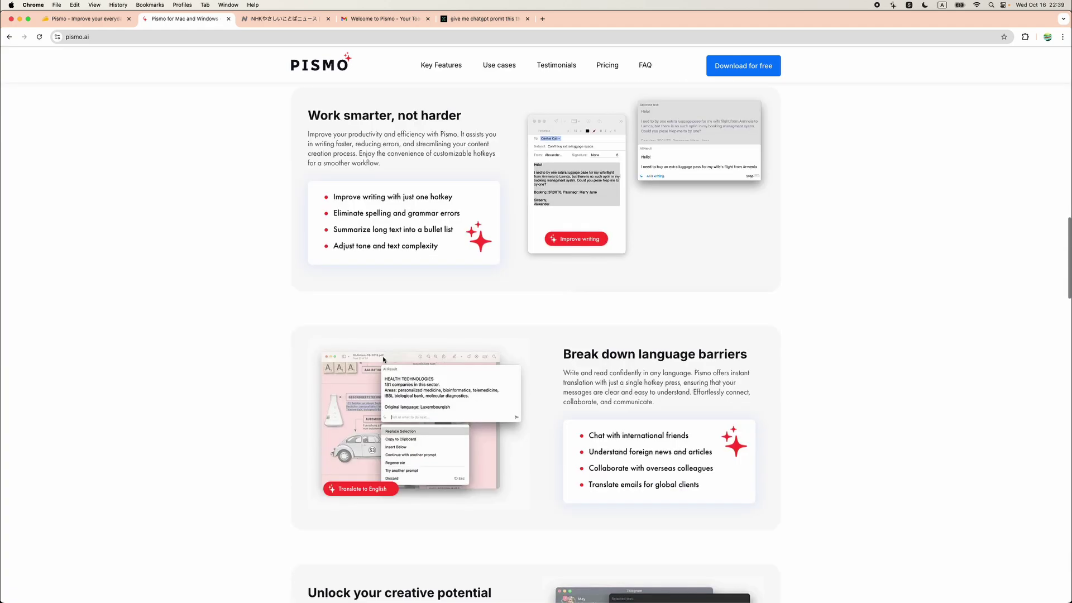
scroll(384, 360, "down", 10)
scroll(383, 359, "down", 5)
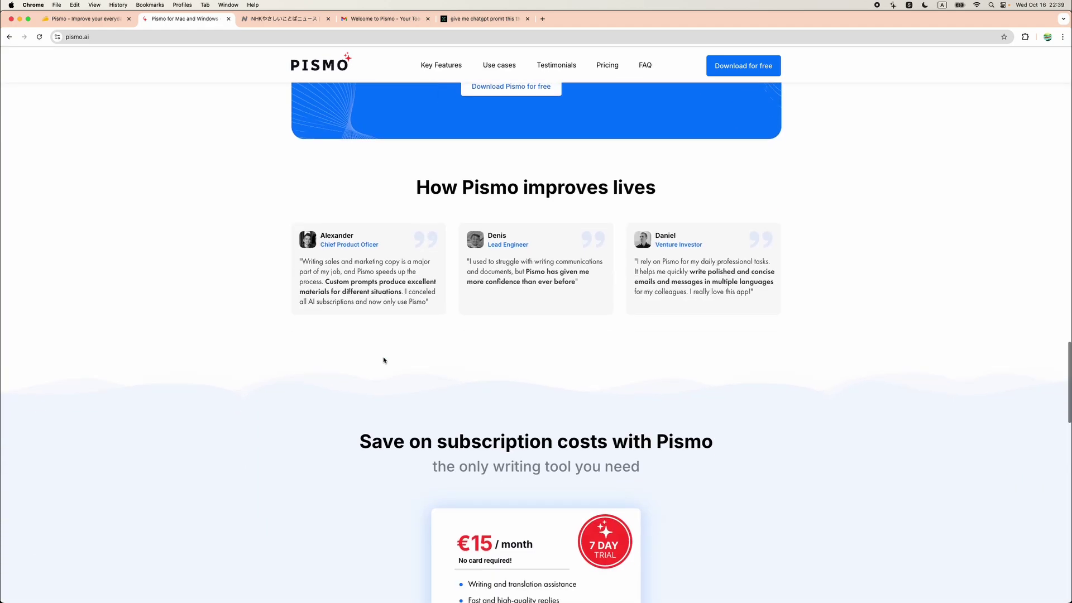
Return to the AppSumo deal tab and open Pismo's Settings window over the page
key("ctrl+shift+Tab")
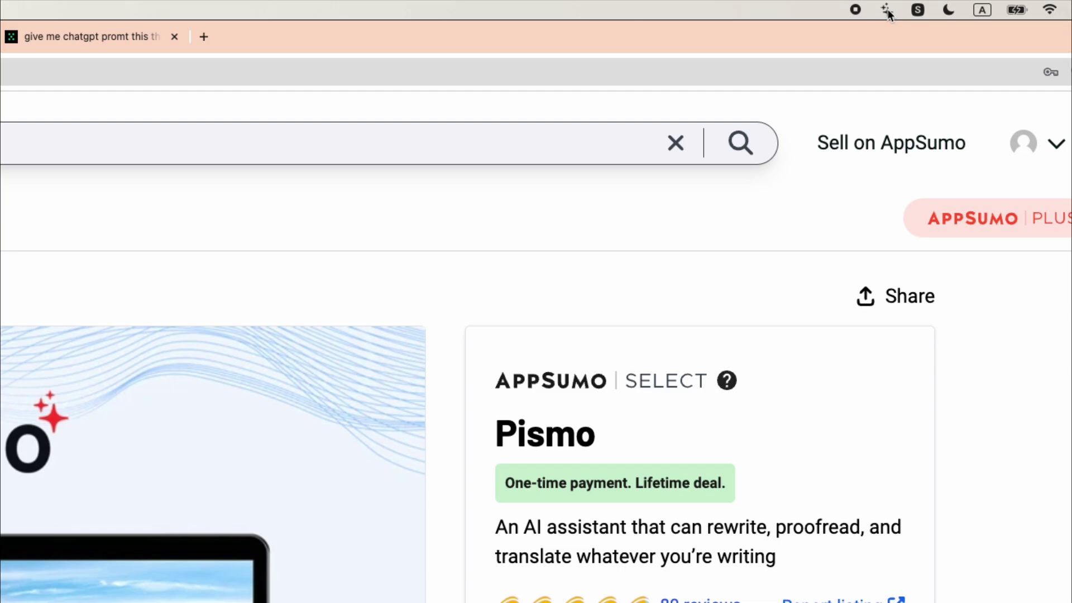
left_click(887, 10)
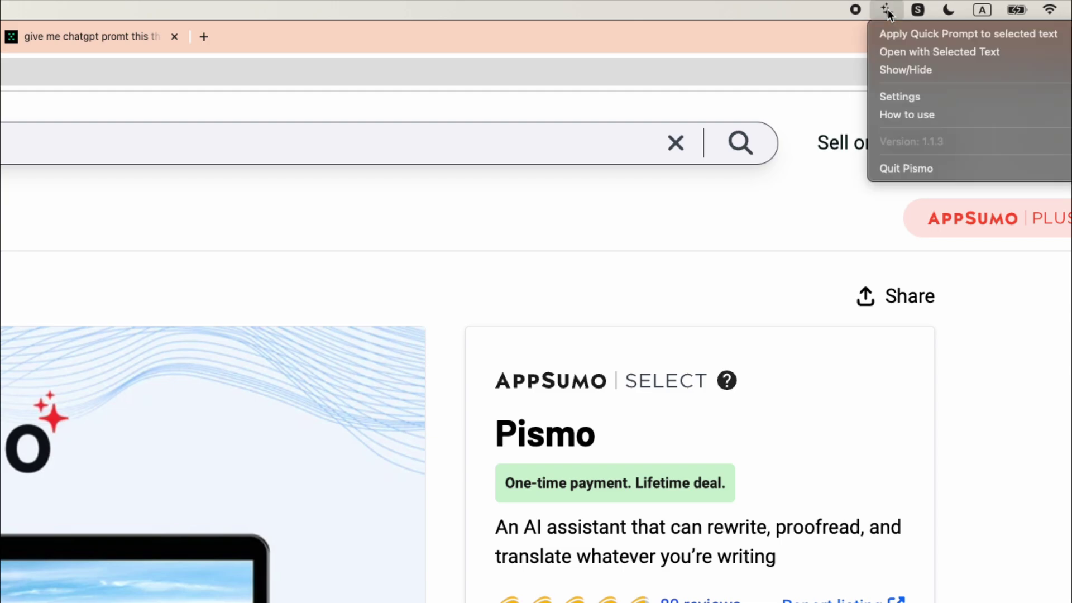
left_click(893, 97)
left_click_drag(404, 115, 447, 145)
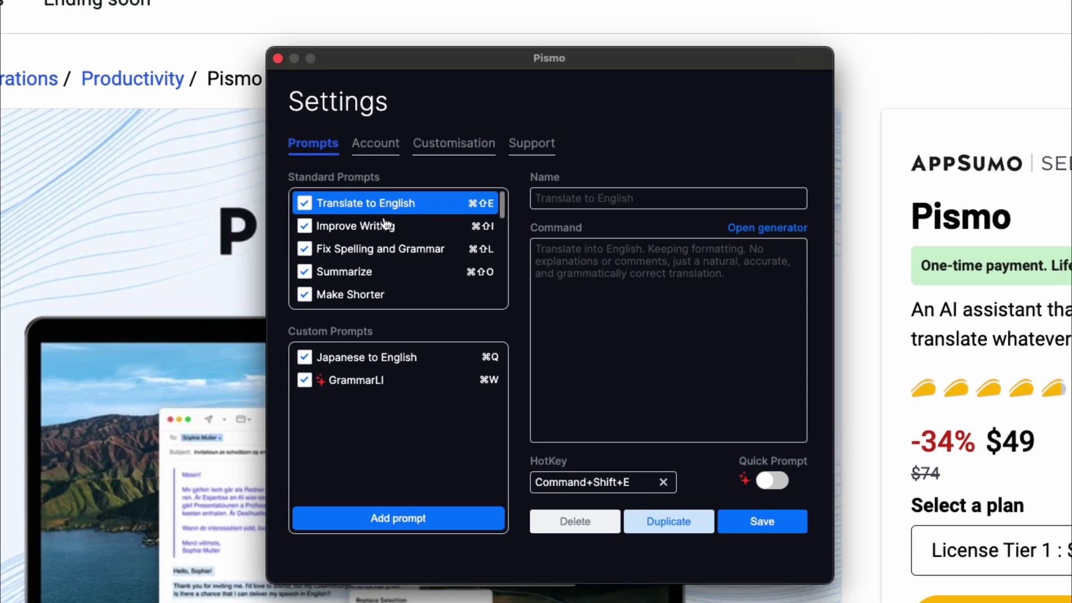
Review the Improve Writing, Fix Spelling and Grammar, Summarize and Make Shorter prompts
left_click(383, 225)
left_click(383, 250)
left_click(371, 271)
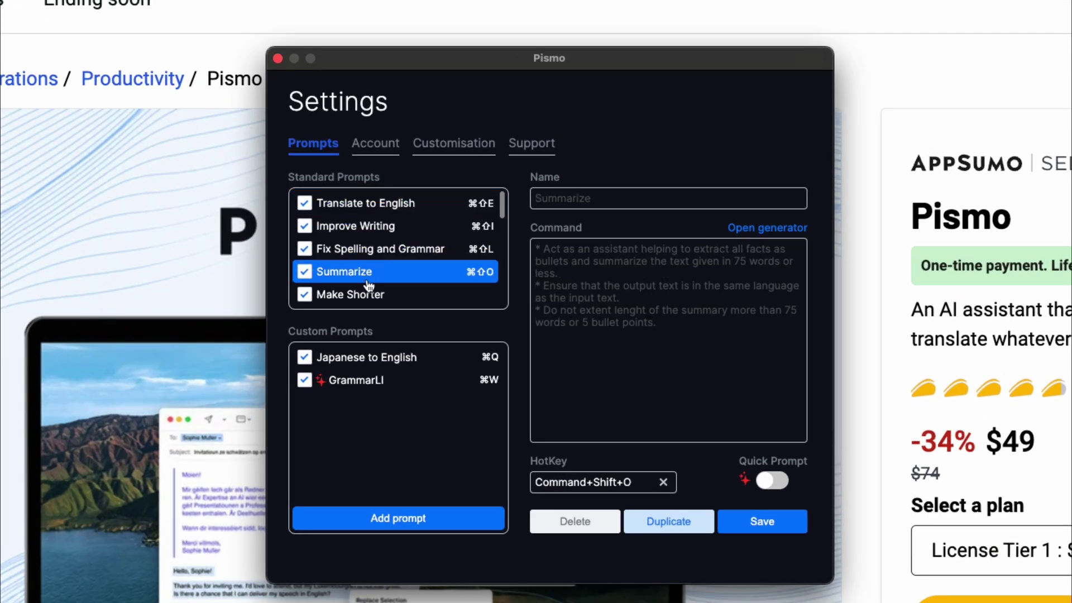
left_click(368, 290)
scroll(394, 272, "down", 5)
scroll(395, 273, "down", 4)
scroll(394, 272, "up", 10)
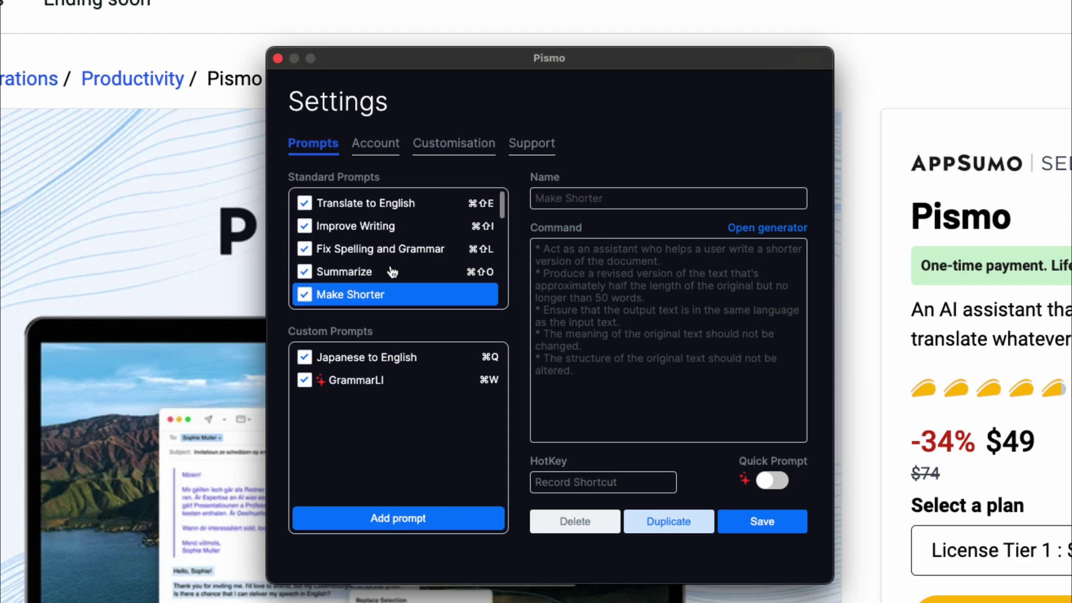
Check the Japanese to English and GrammarLI custom prompts, reading the Japanese to English command
left_click(382, 362)
left_click(373, 380)
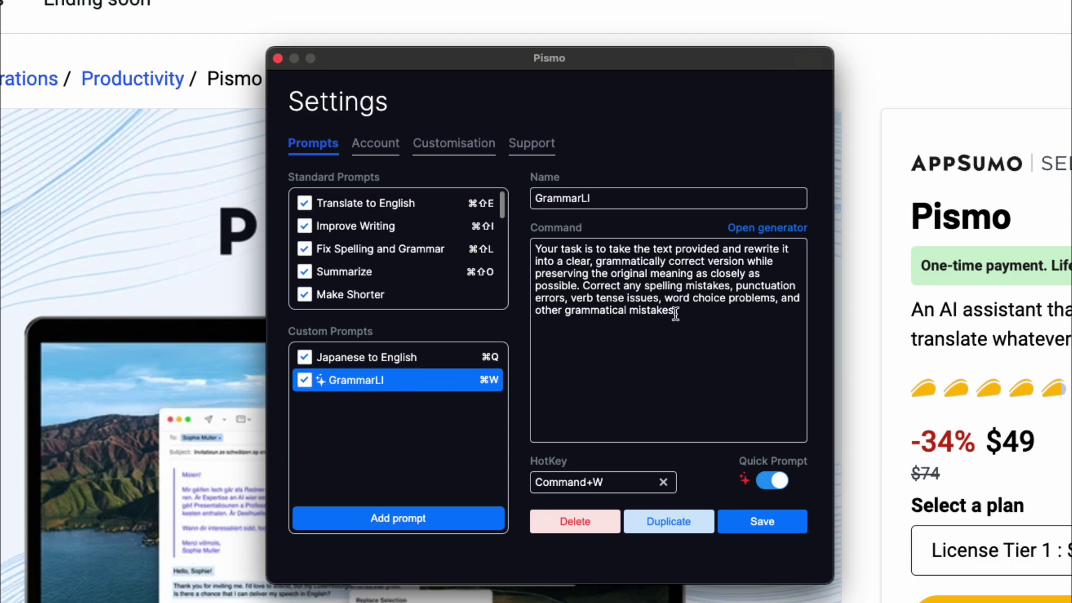
left_click(384, 361)
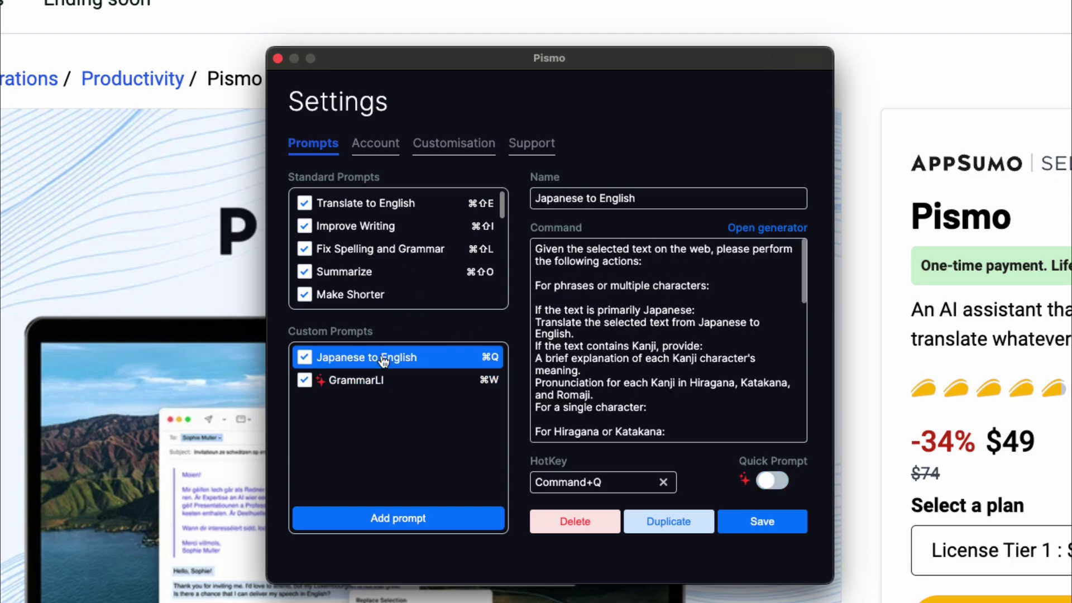
left_click(541, 251)
scroll(595, 319, "down", 15)
scroll(571, 322, "up", 12)
scroll(570, 323, "up", 3)
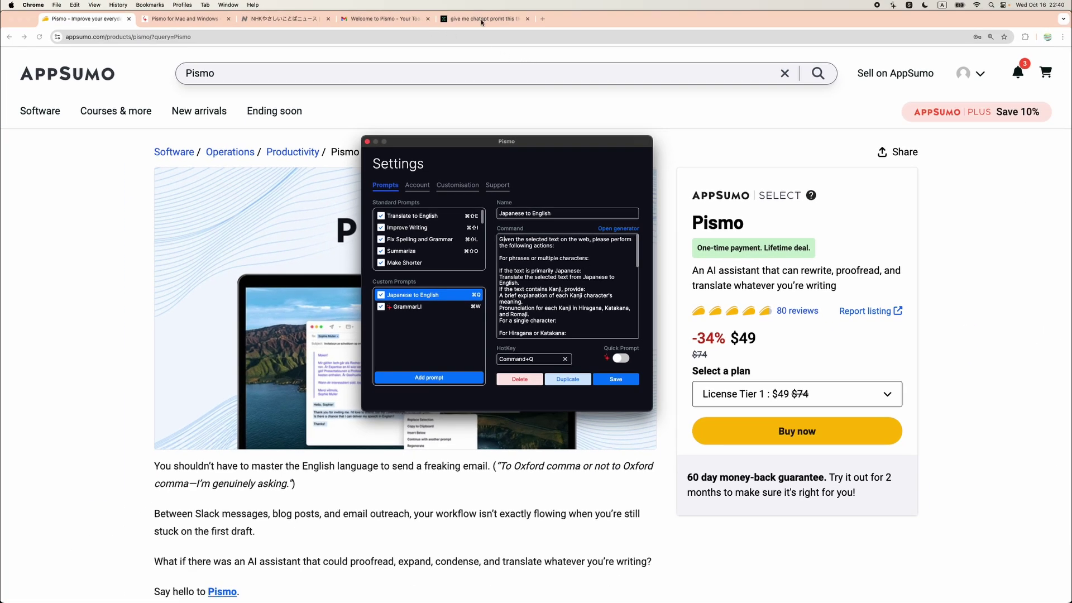
In the Team-GPT chat, scroll through the generated kanji prompt and highlight its opening lines
left_click(488, 21)
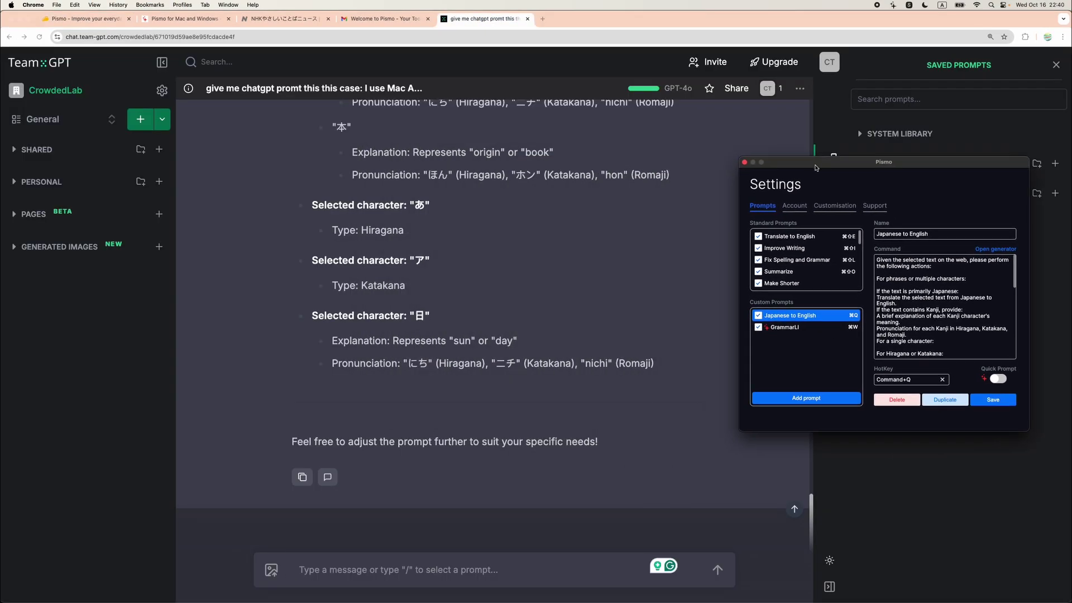
scroll(441, 276, "up", 10)
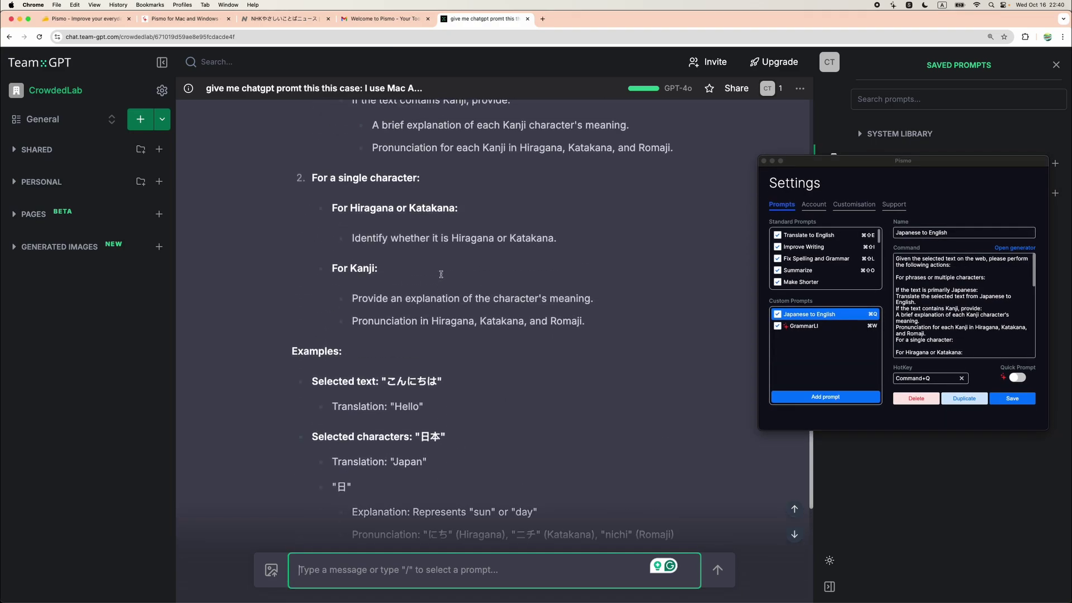
scroll(442, 276, "up", 3)
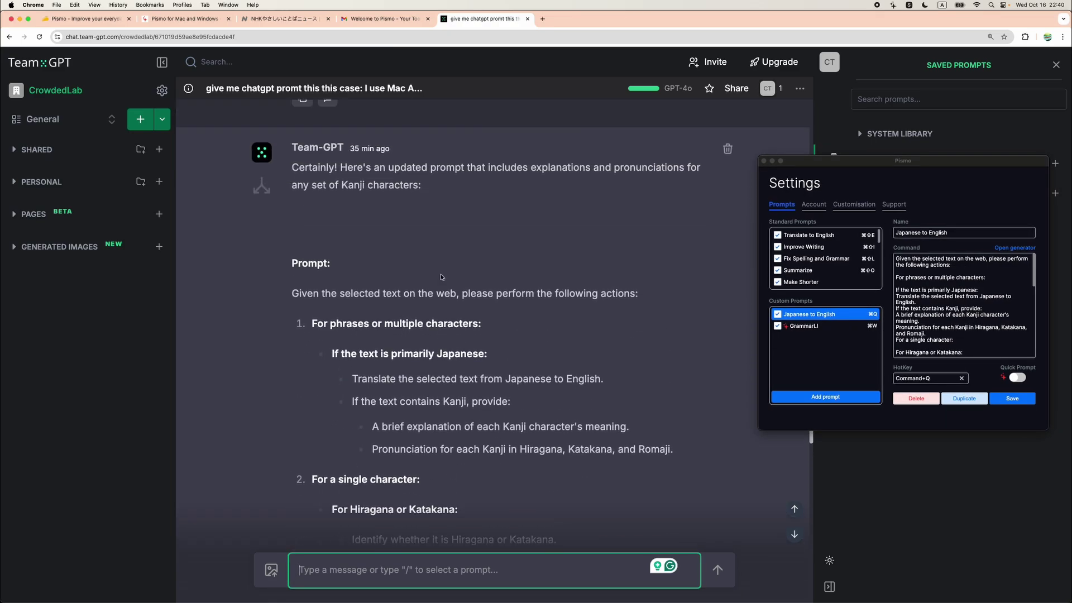
scroll(471, 371, "down", 2)
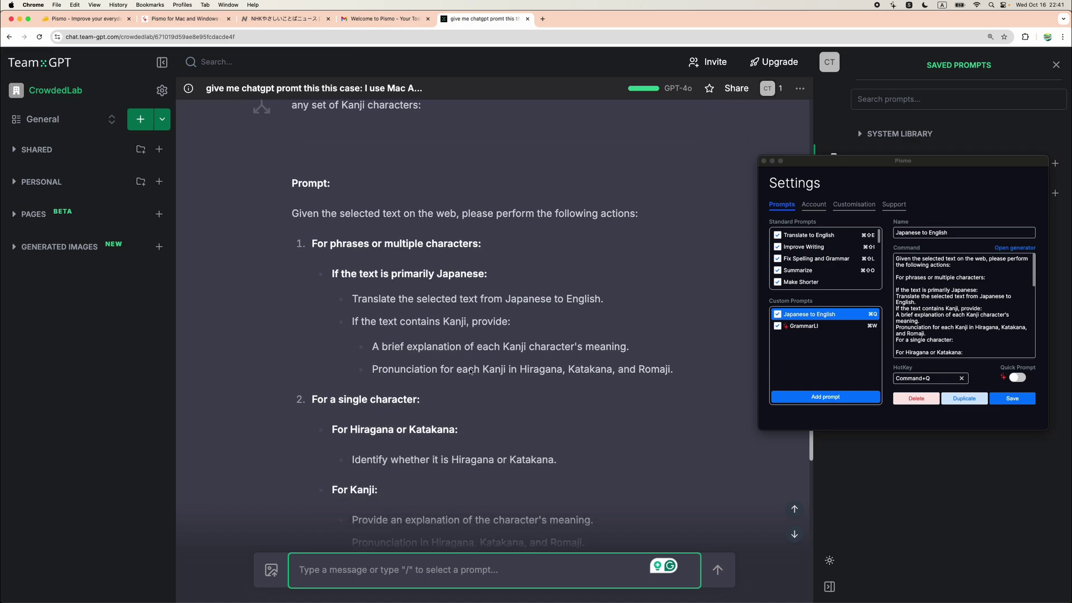
scroll(469, 369, "down", 2)
scroll(469, 369, "up", 3)
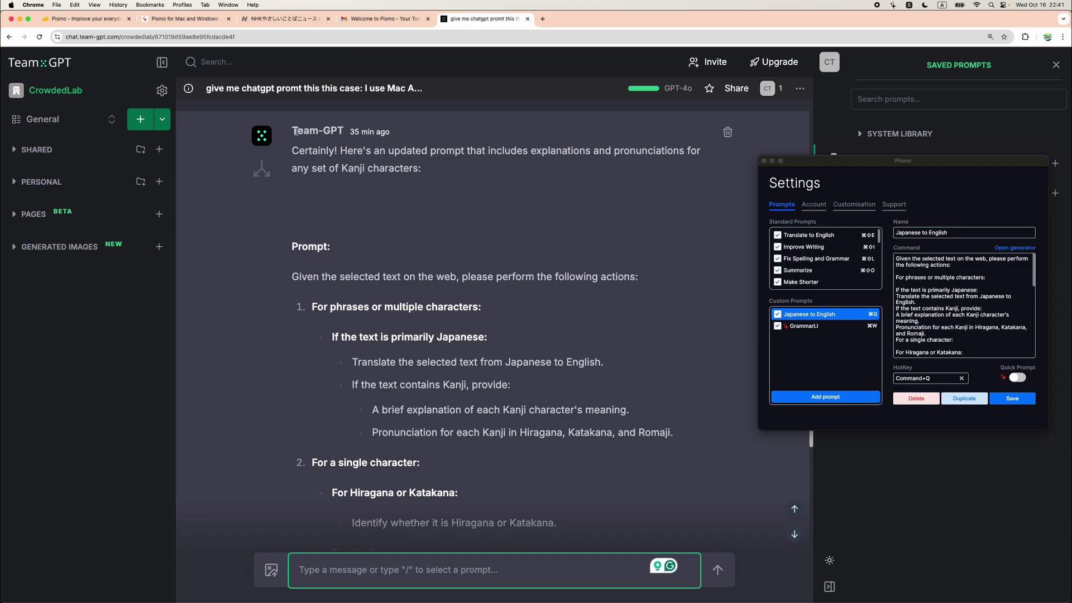
left_click_drag(296, 131, 424, 170)
left_click(467, 272)
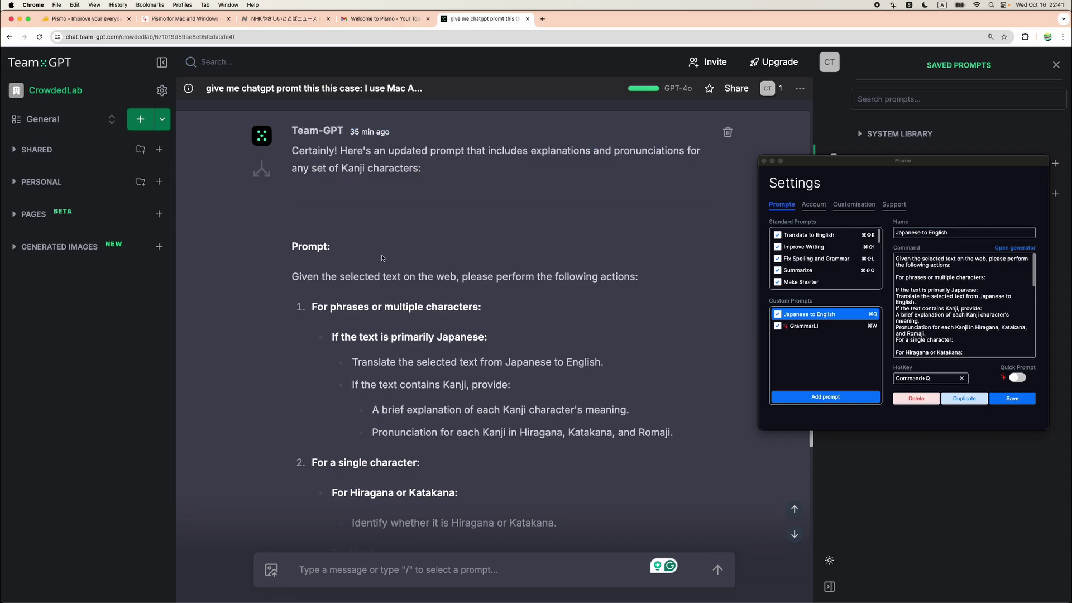
Highlight the original request paragraph, scroll back down, and move the Pismo Settings window aside
scroll(353, 252, "up", 10)
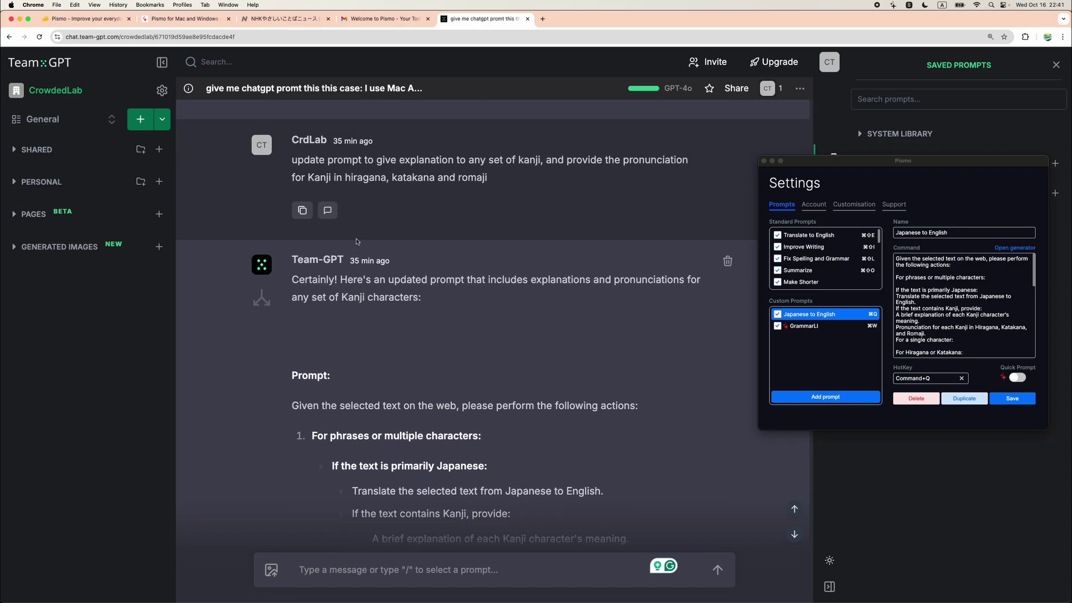
scroll(358, 235, "up", 5)
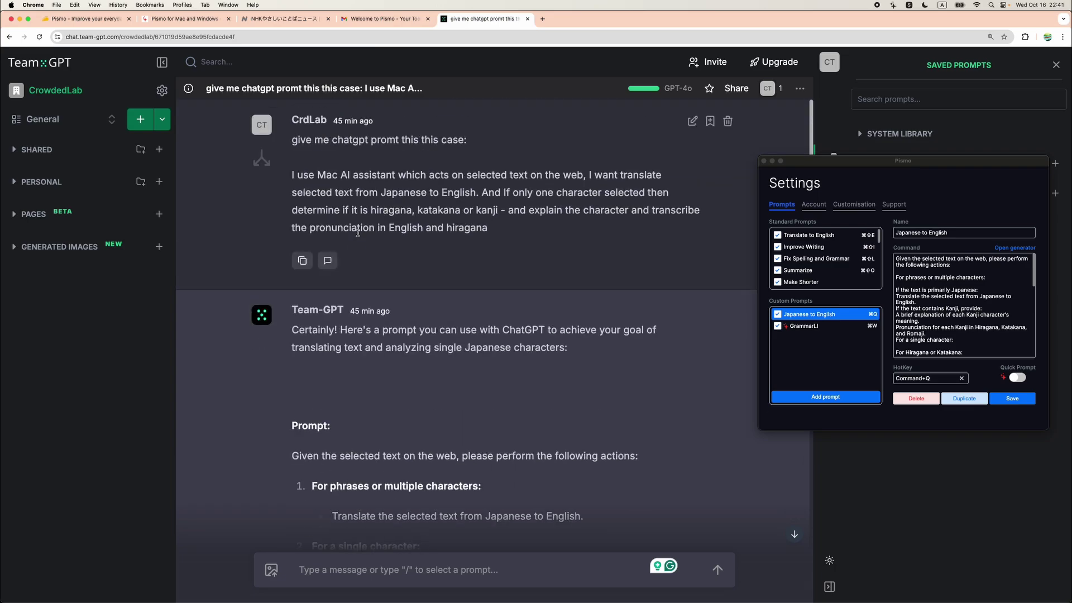
triple_click(307, 176)
scroll(400, 314, "down", 4)
scroll(400, 314, "down", 1)
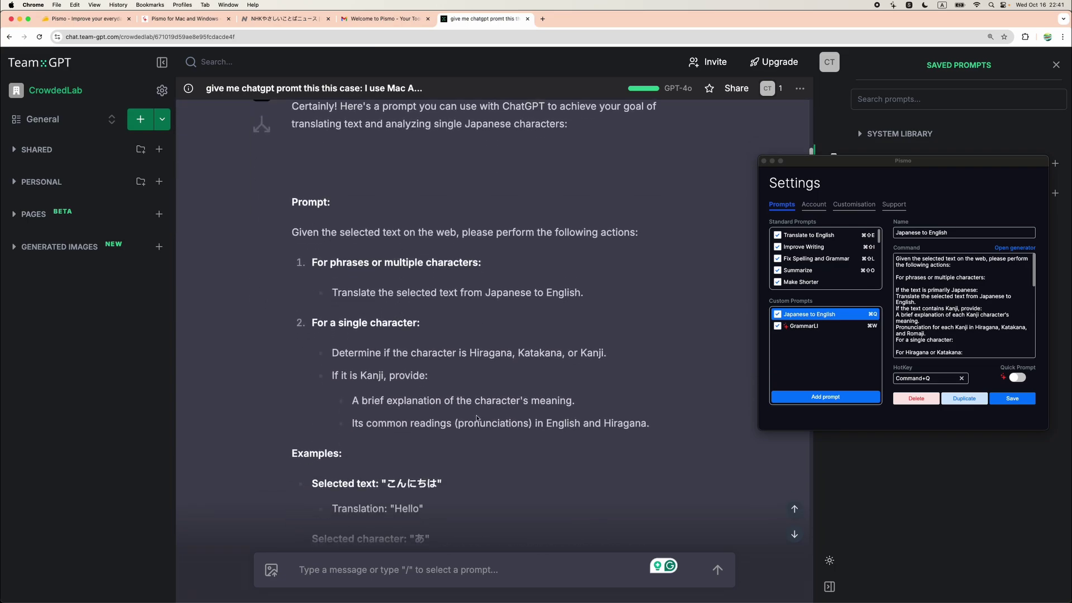
scroll(476, 418, "down", 10)
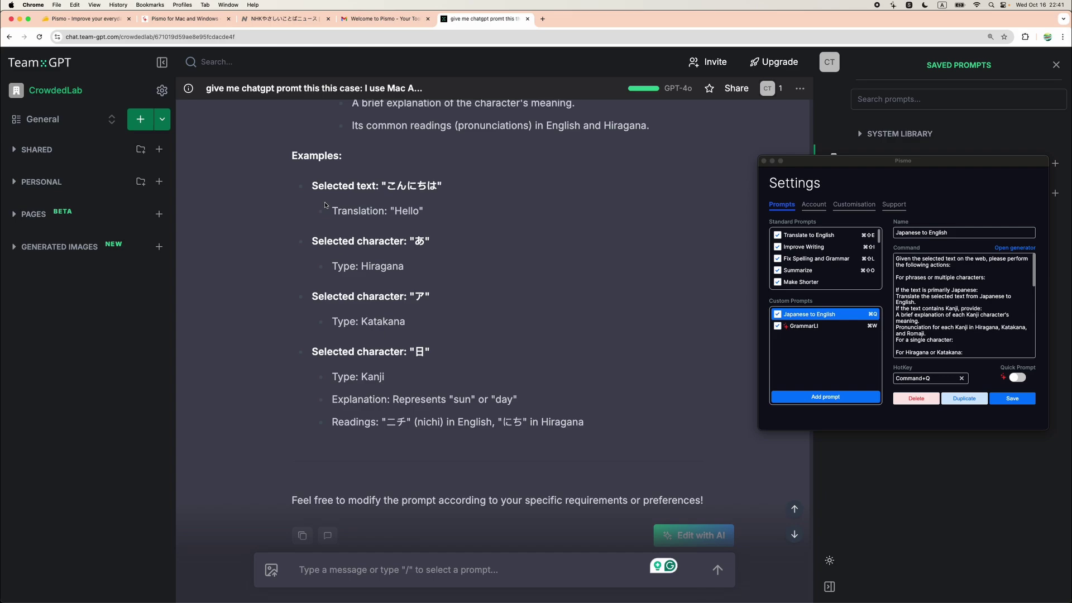
scroll(344, 266, "up", 1)
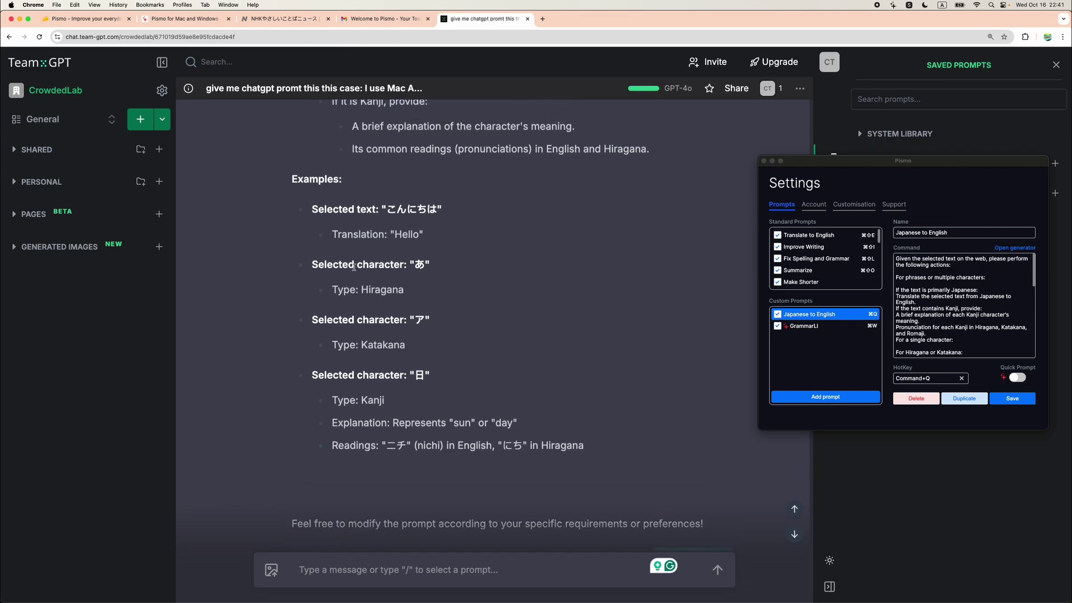
left_click_drag(893, 164, 536, 159)
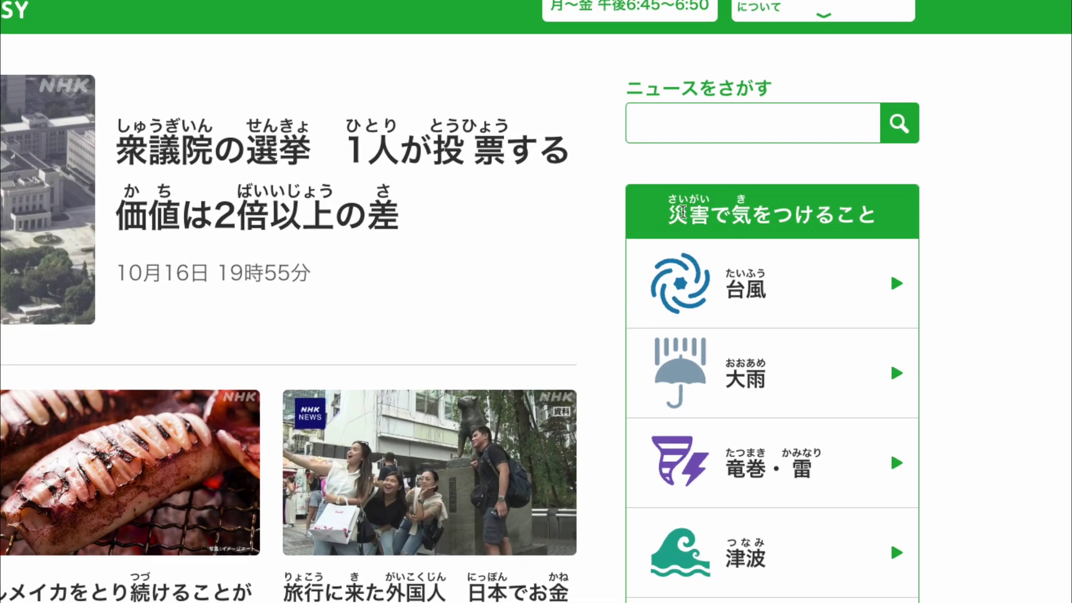
left_click_drag(733, 221, 742, 221)
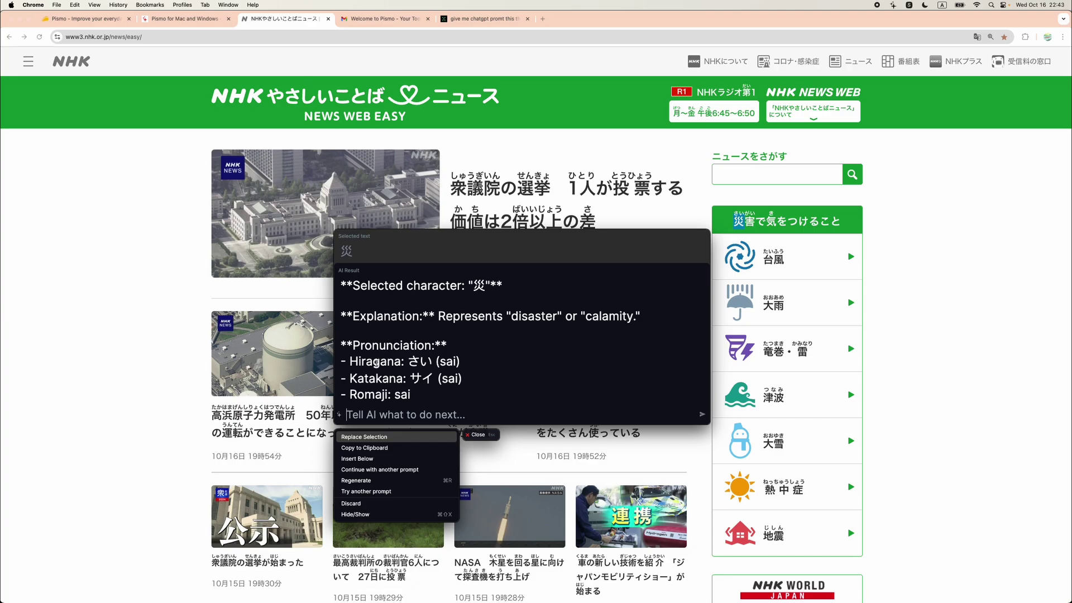
double_click(481, 287)
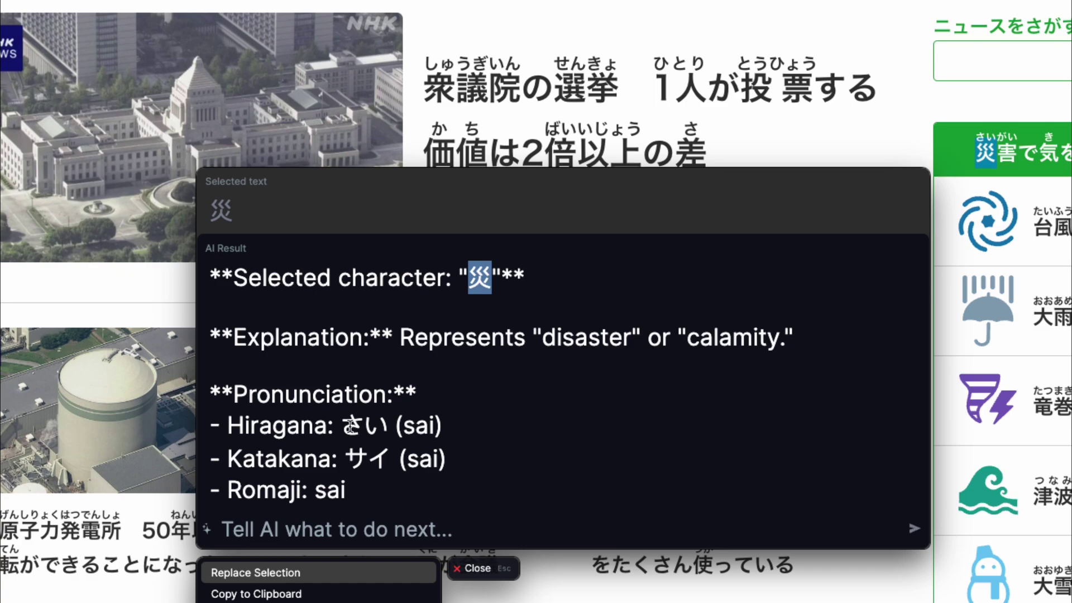
double_click(350, 427)
left_click_drag(351, 459, 383, 459)
double_click(321, 490)
left_click(343, 492)
left_click_drag(315, 492, 346, 494)
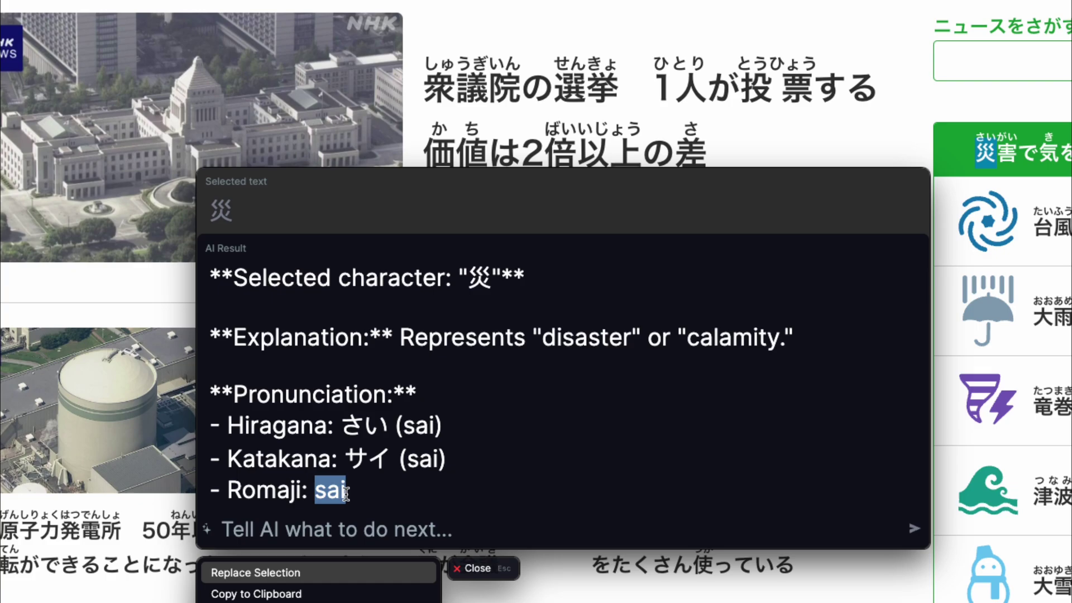
left_click(345, 494)
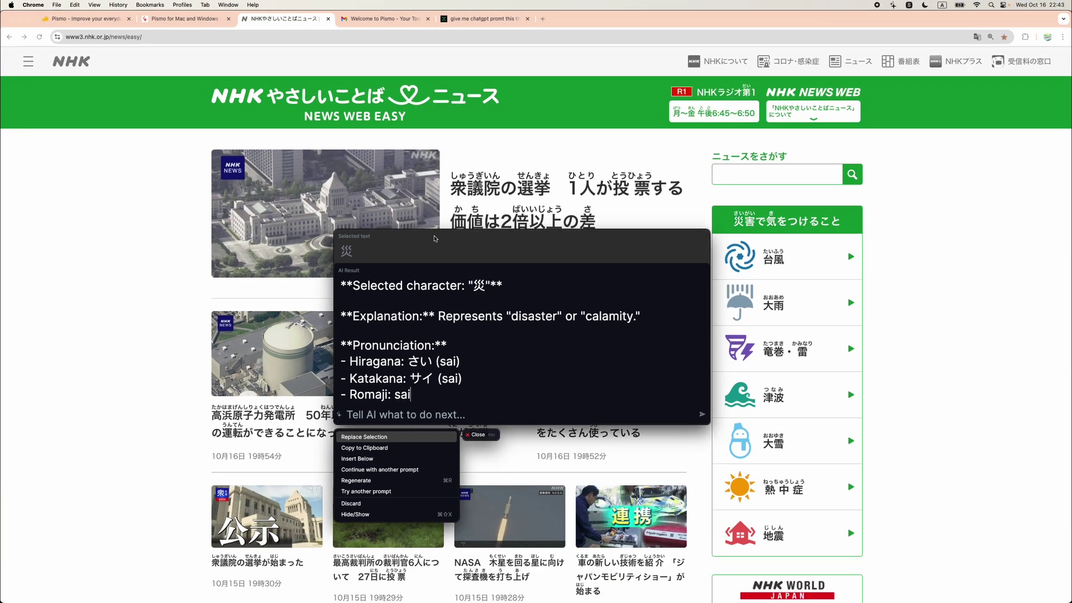
key("Escape")
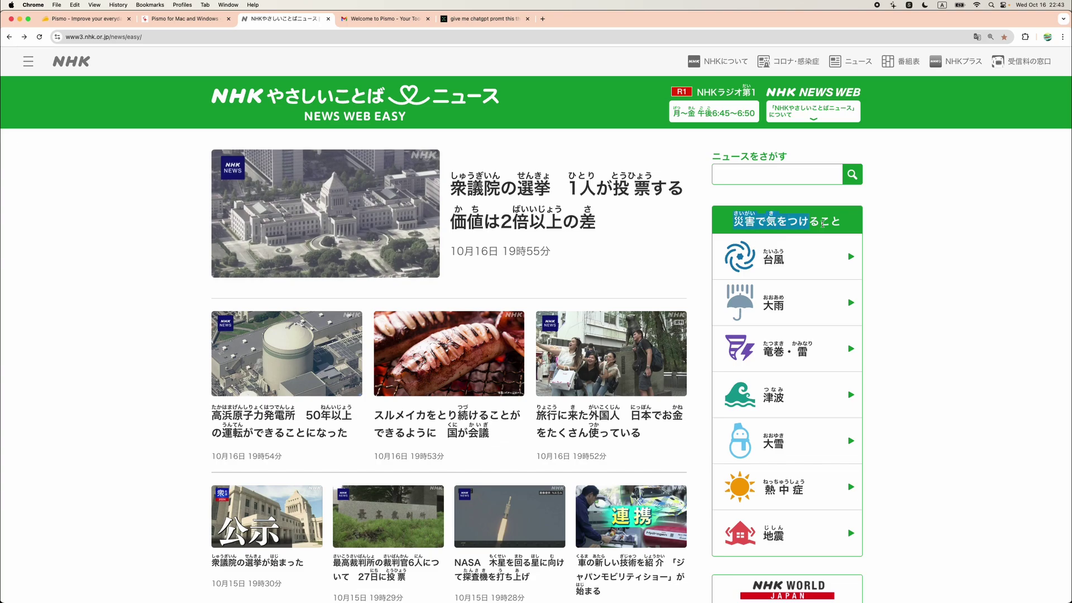
left_click_drag(830, 223, 843, 225)
key("alt+space")
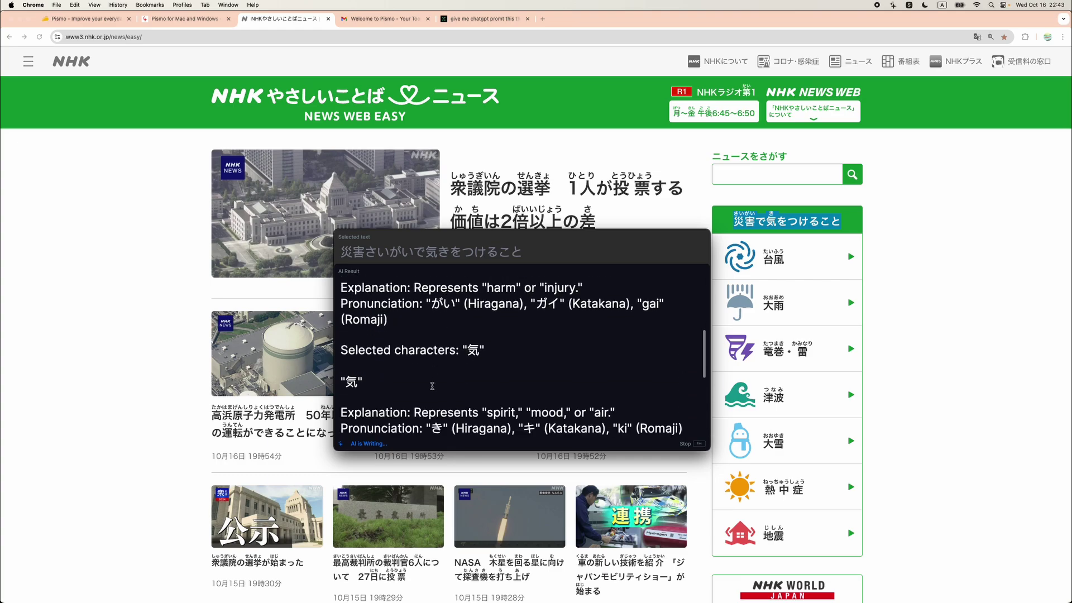
scroll(467, 332, "up", 5)
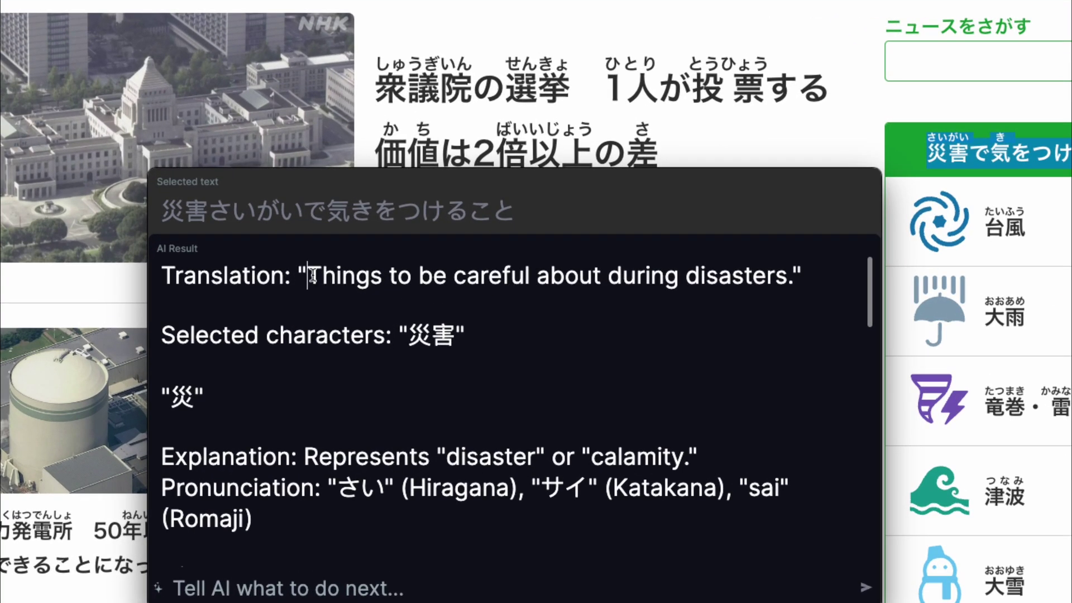
left_click_drag(416, 284, 613, 288)
left_click_drag(695, 284, 764, 285)
scroll(371, 342, "down", 1)
left_click_drag(408, 301, 420, 300)
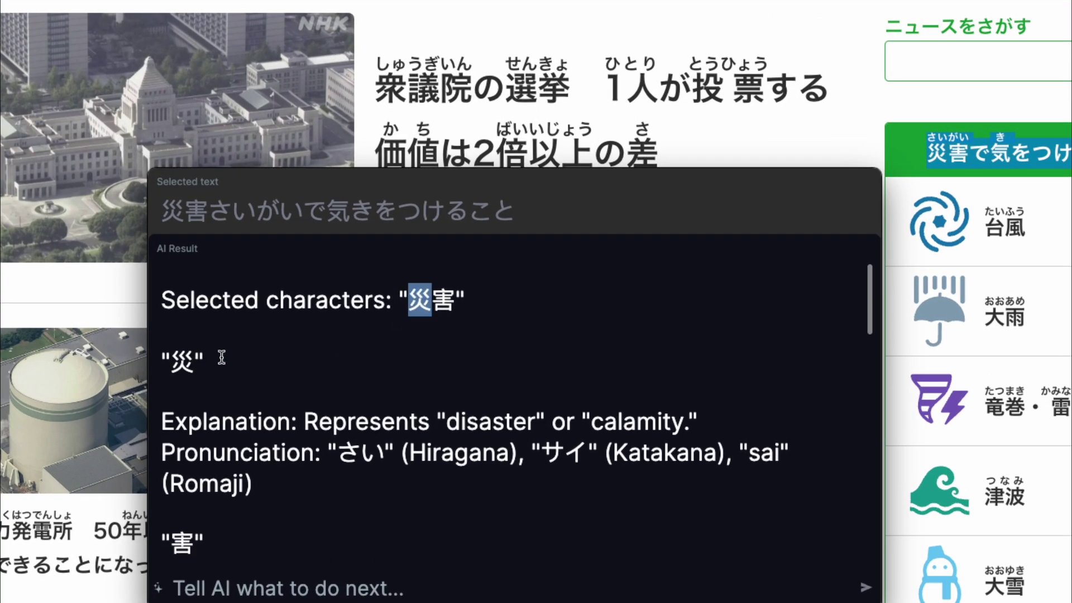
left_click_drag(170, 362, 195, 363)
scroll(197, 393, "down", 1)
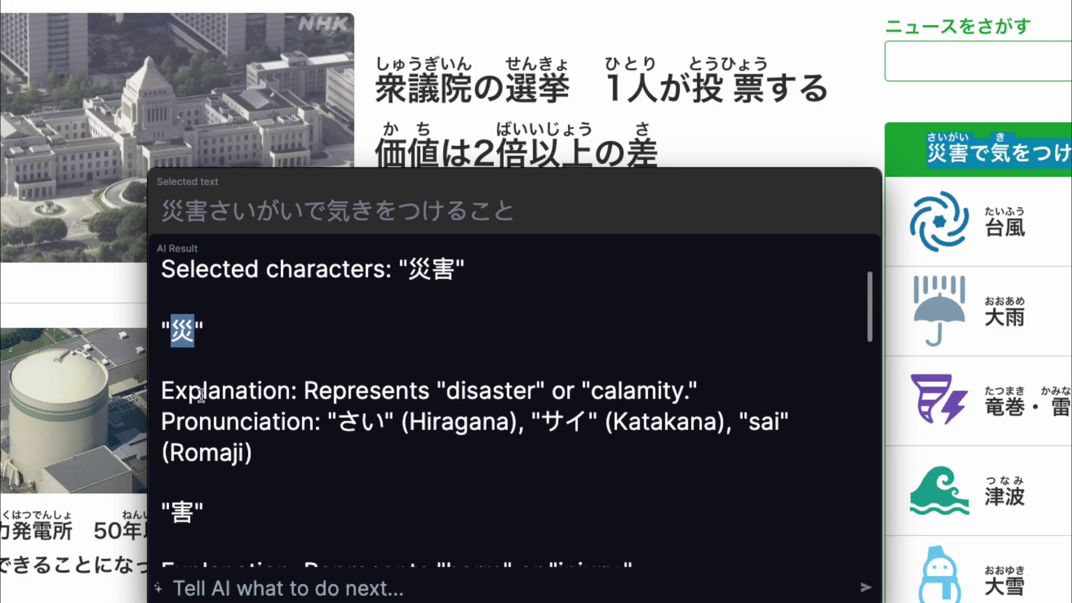
left_click(174, 315)
left_click_drag(174, 316, 194, 316)
left_click_drag(382, 374, 444, 390)
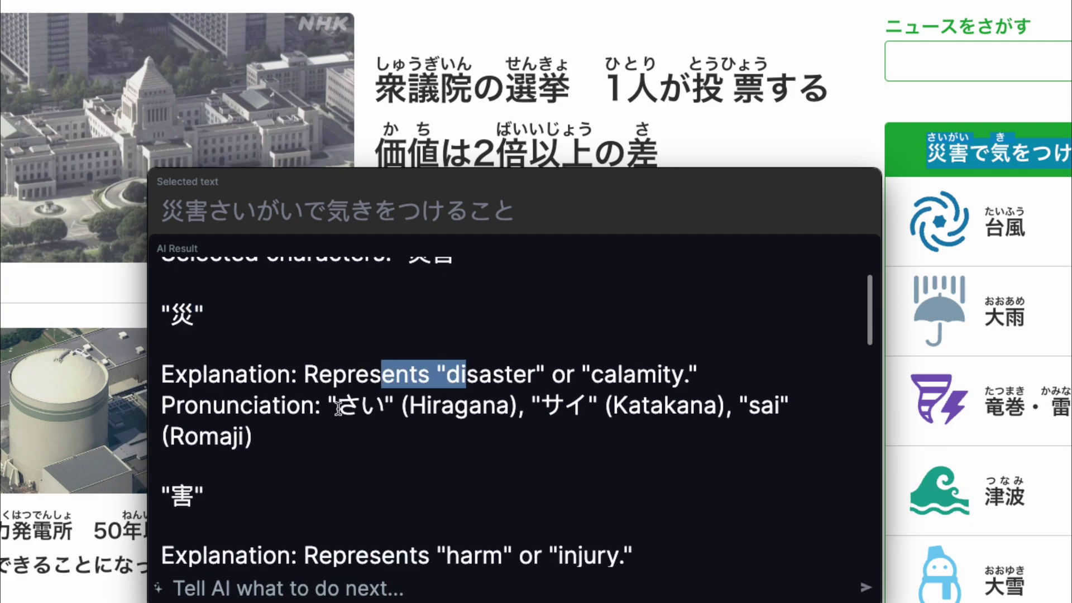
left_click_drag(337, 408, 416, 406)
scroll(421, 406, "down", 4)
scroll(421, 405, "down", 6)
scroll(409, 402, "down", 4)
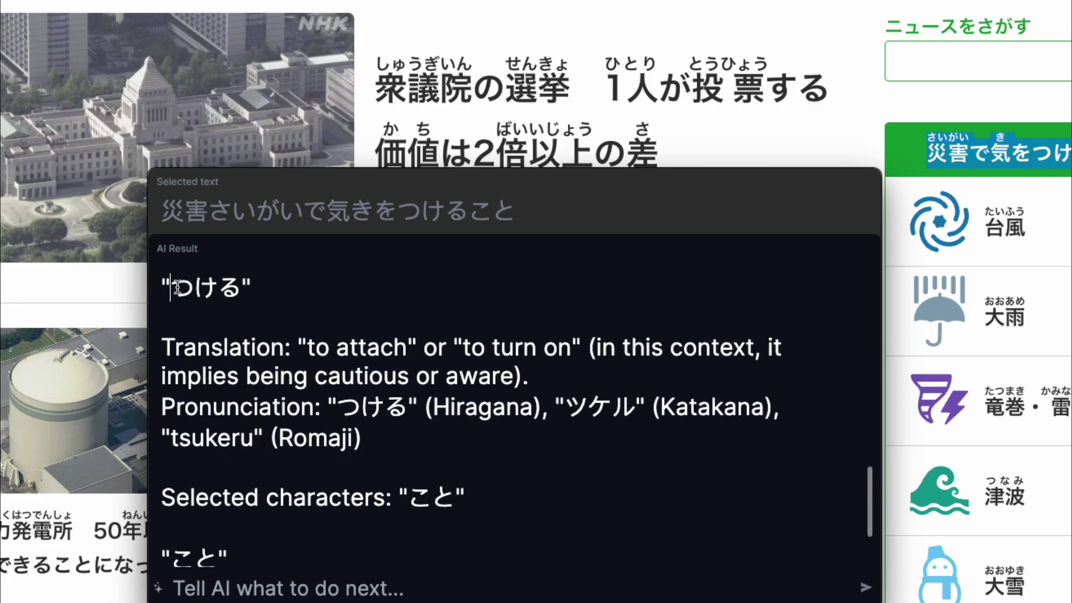
left_click_drag(170, 287, 241, 287)
Select 台風 on the NHK page and have Pismo translate and explain it
key("Escape")
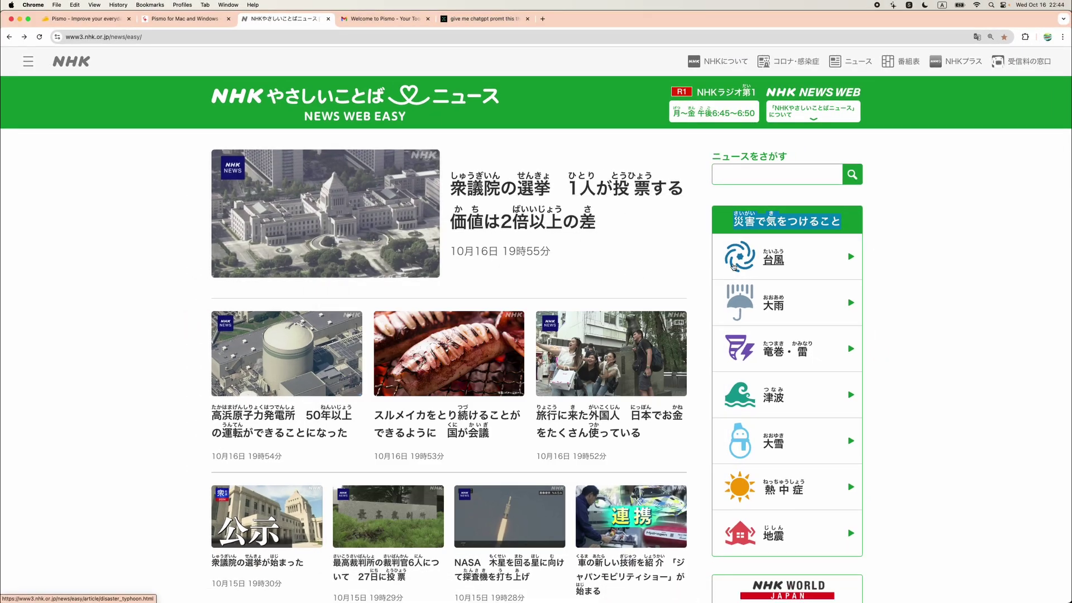
left_click_drag(784, 261, 766, 263)
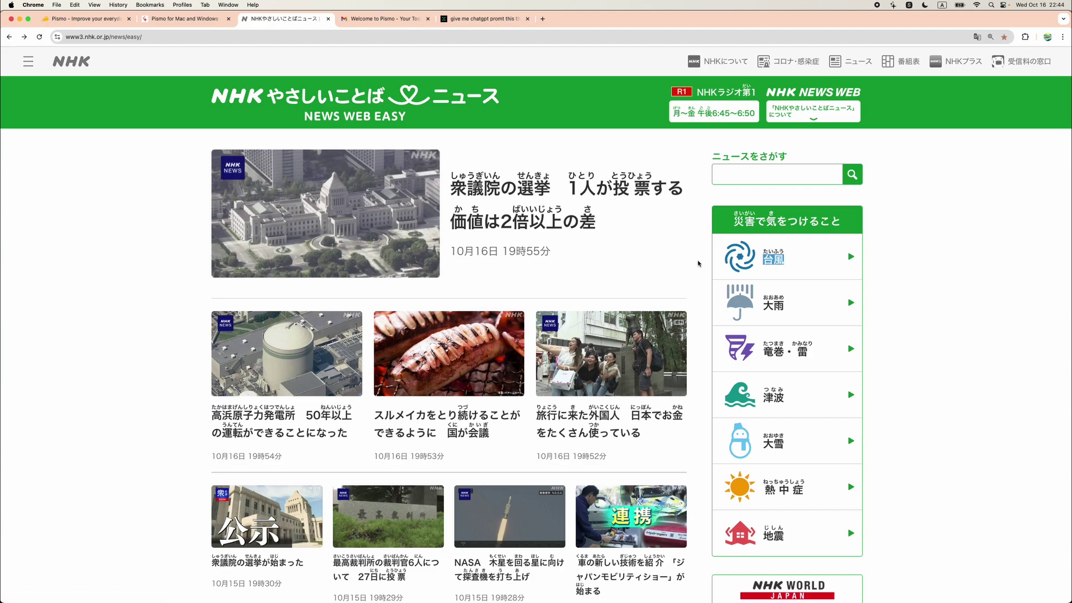
key("super+shift+space")
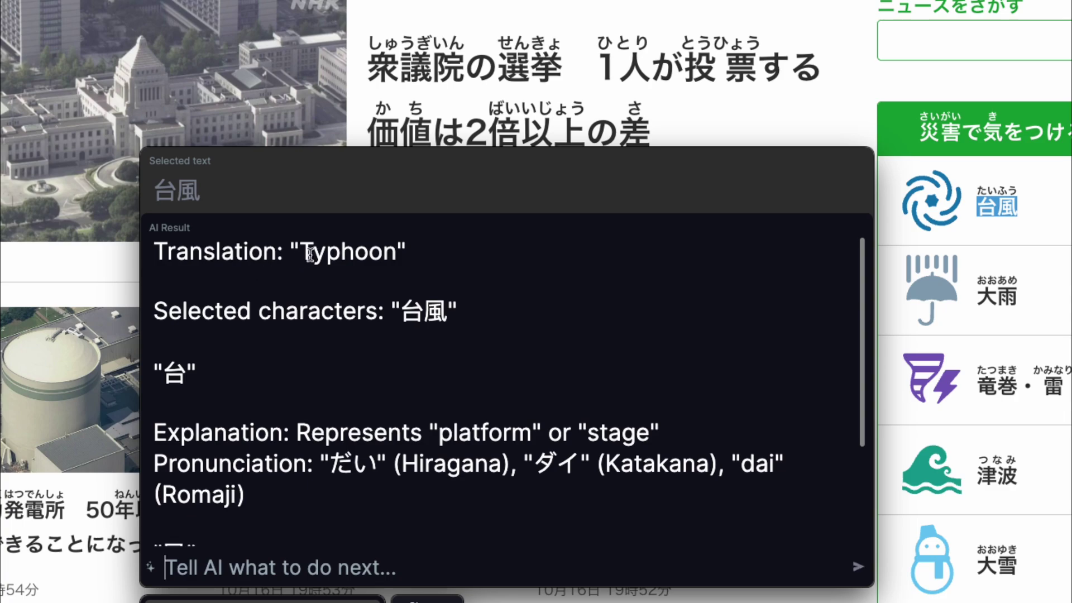
left_click_drag(300, 253, 385, 255)
left_click_drag(401, 310, 441, 314)
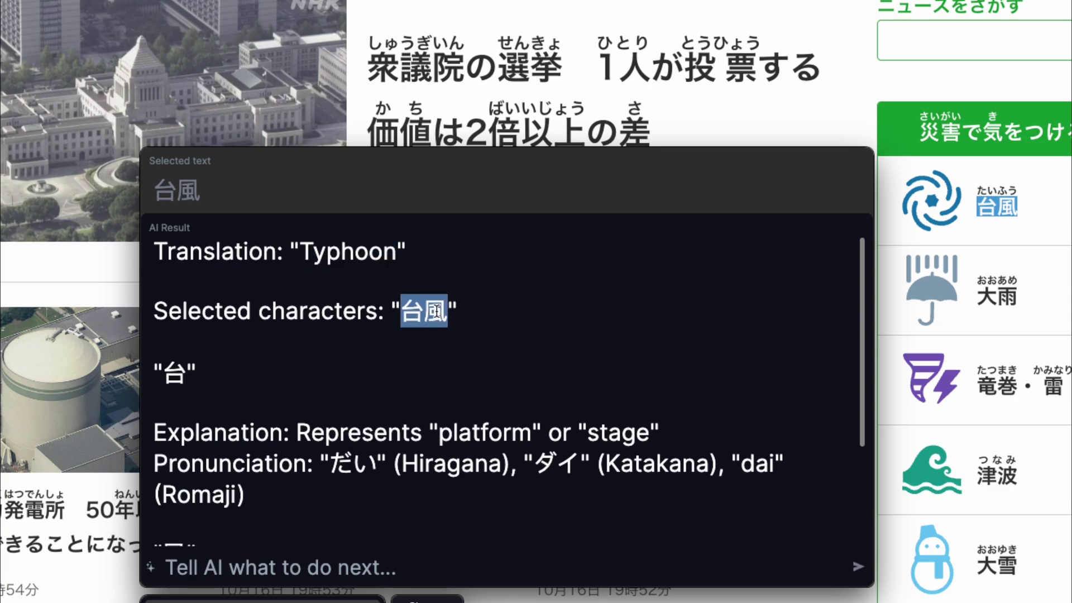
Review the result's readings, highlighting the hiragana だい and katakana ダイ
scroll(421, 321, "down", 3)
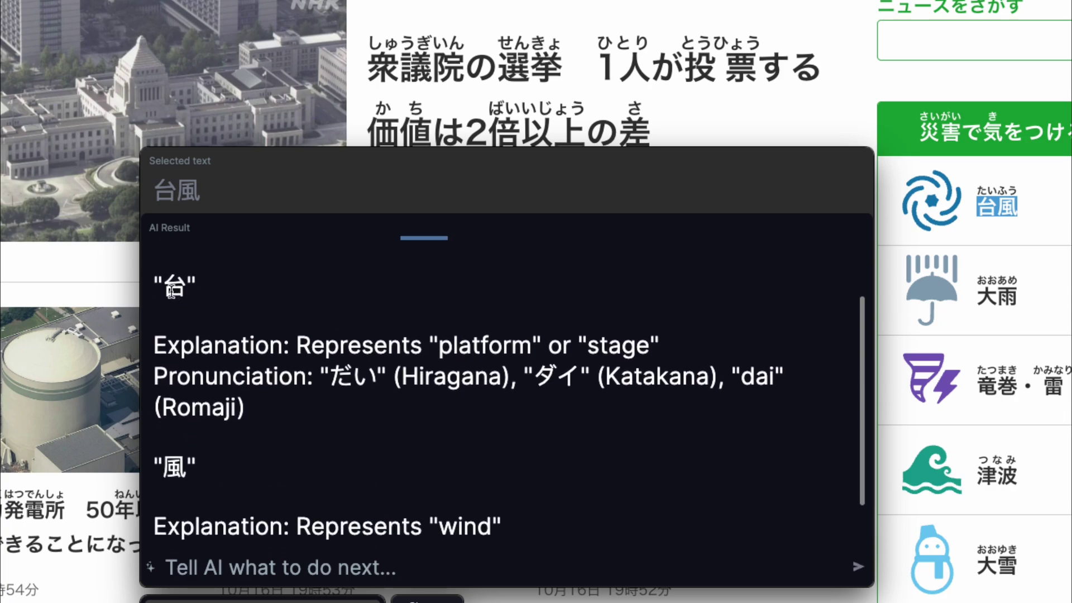
left_click_drag(165, 288, 179, 289)
double_click(352, 376)
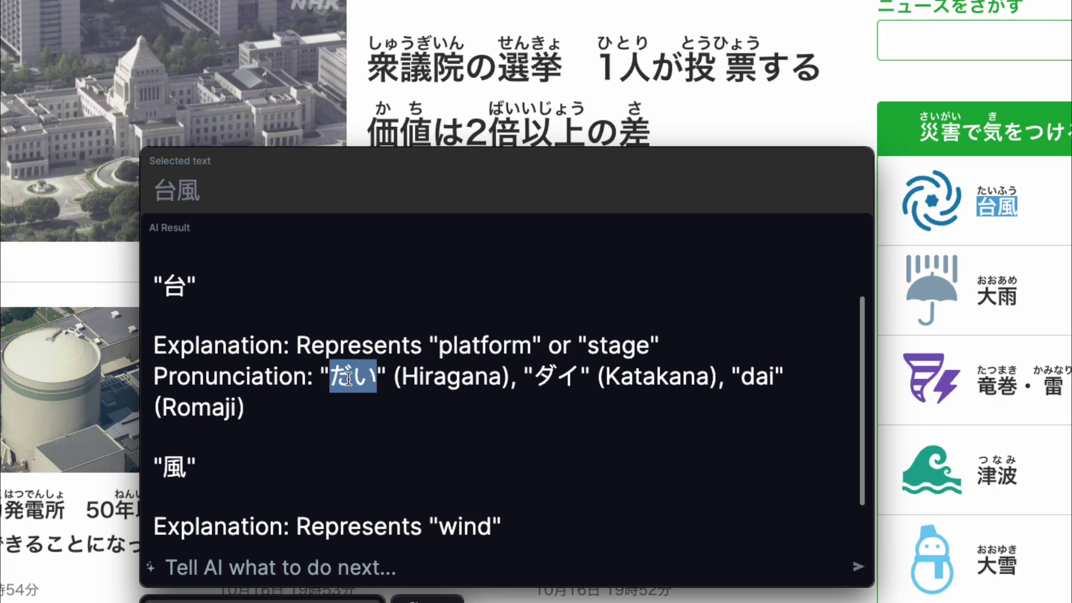
left_click(353, 377)
left_click_drag(337, 378, 583, 380)
left_click(558, 386)
left_click_drag(331, 378, 775, 379)
left_click(715, 378)
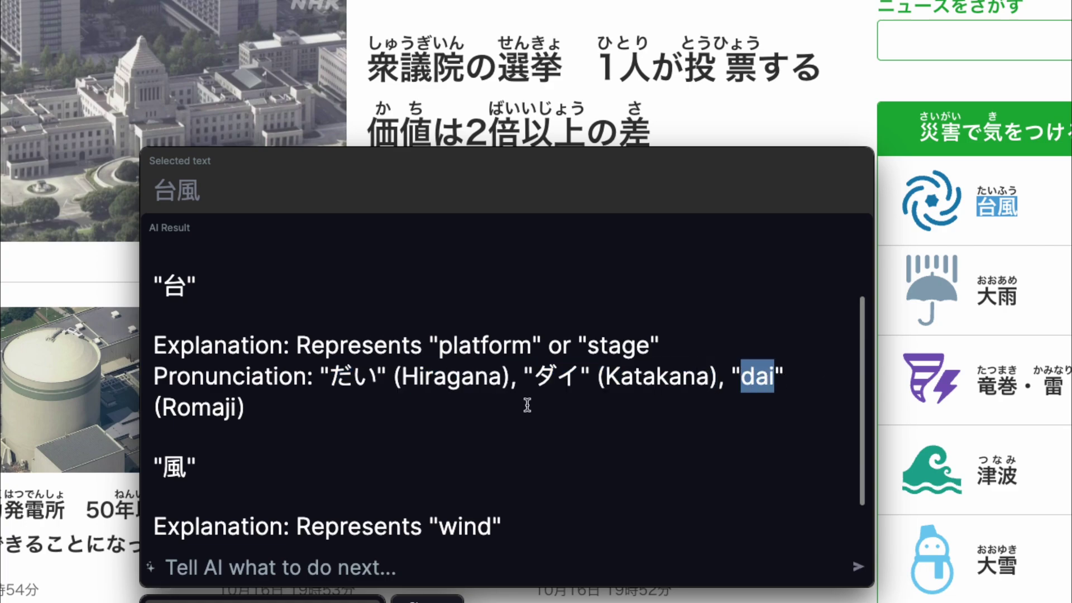
scroll(525, 400, "down", 1)
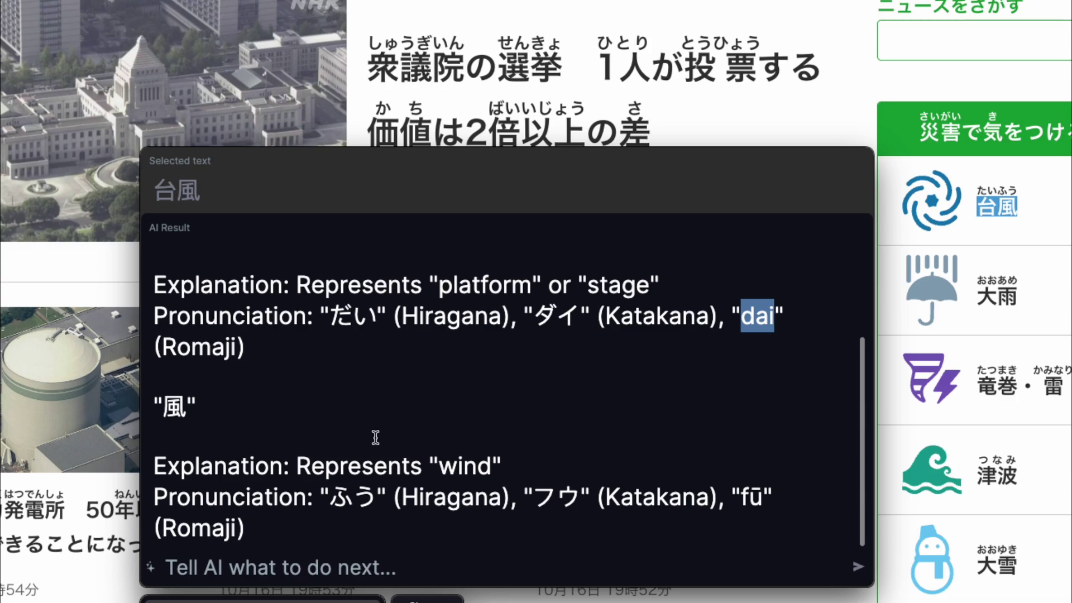
scroll(372, 437, "up", 3)
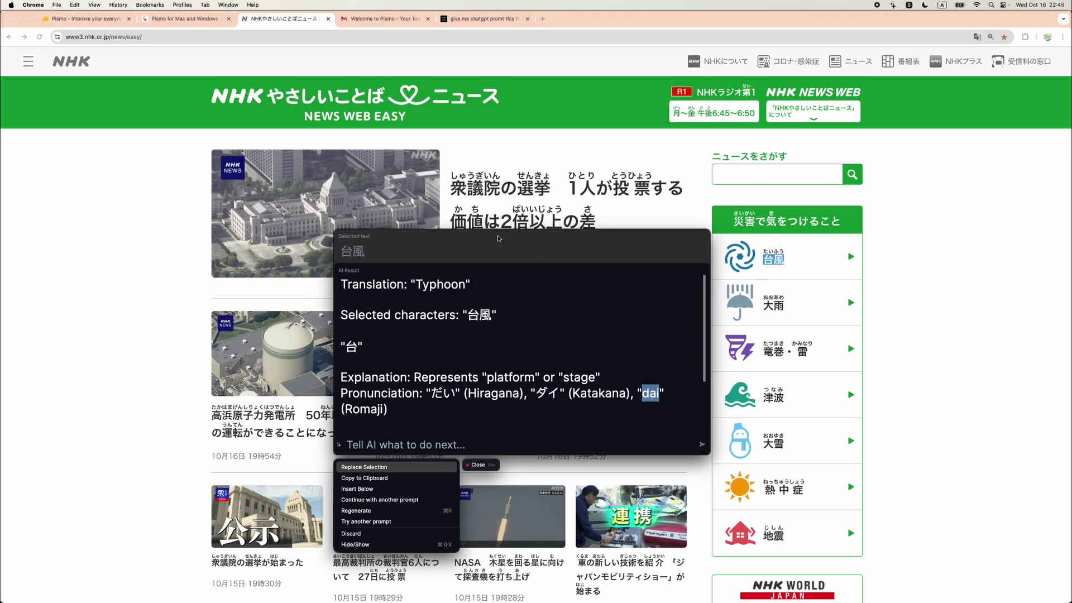
Reposition the translation popup, then move on to the Gmail welcome email
left_click_drag(499, 239, 447, 209)
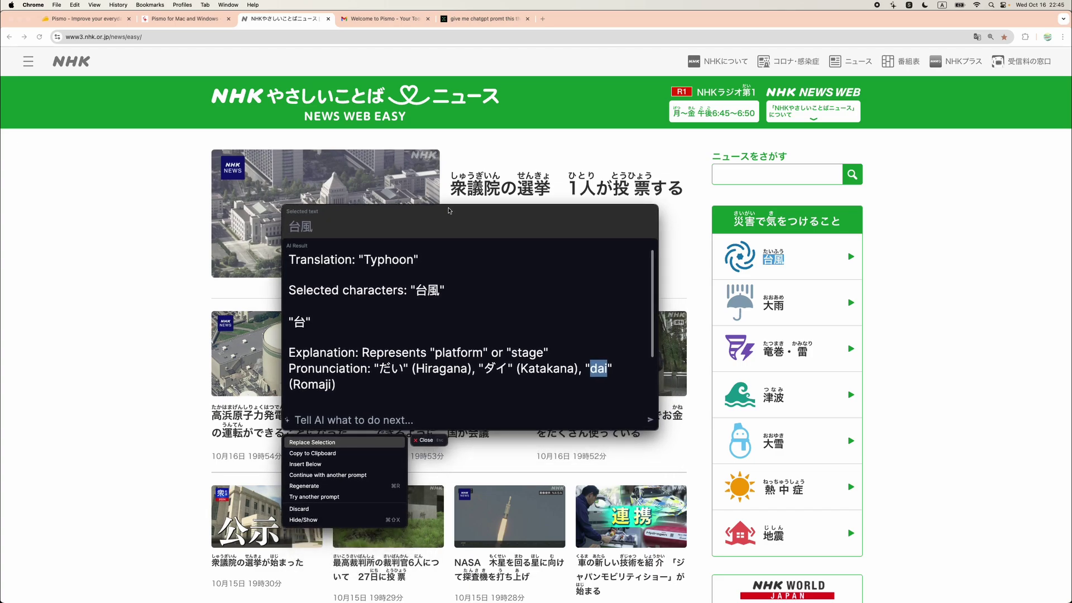
left_click_drag(597, 202, 635, 211)
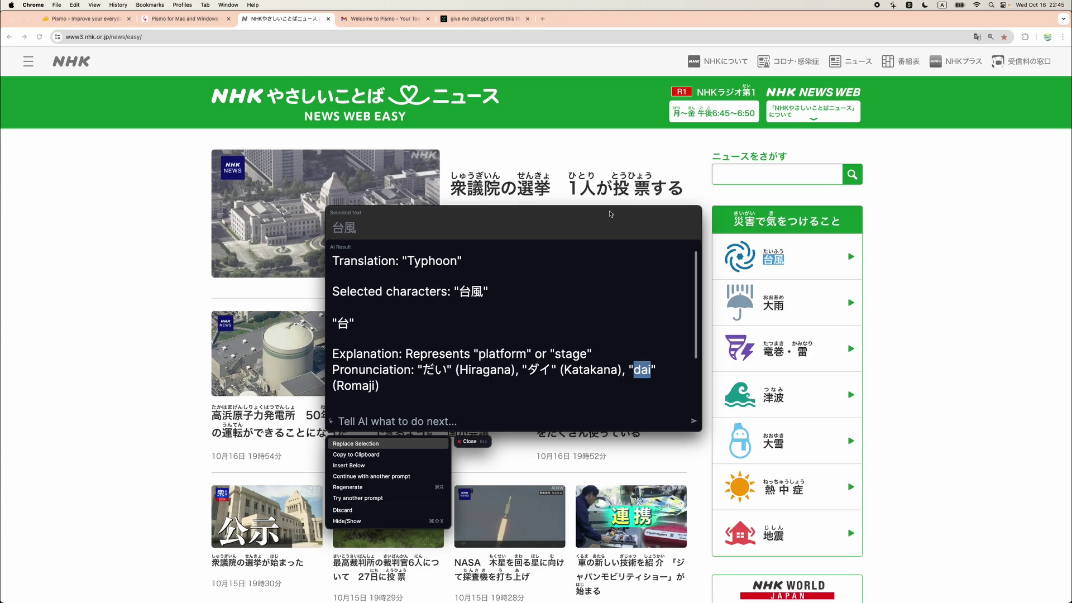
key("ctrl+Tab")
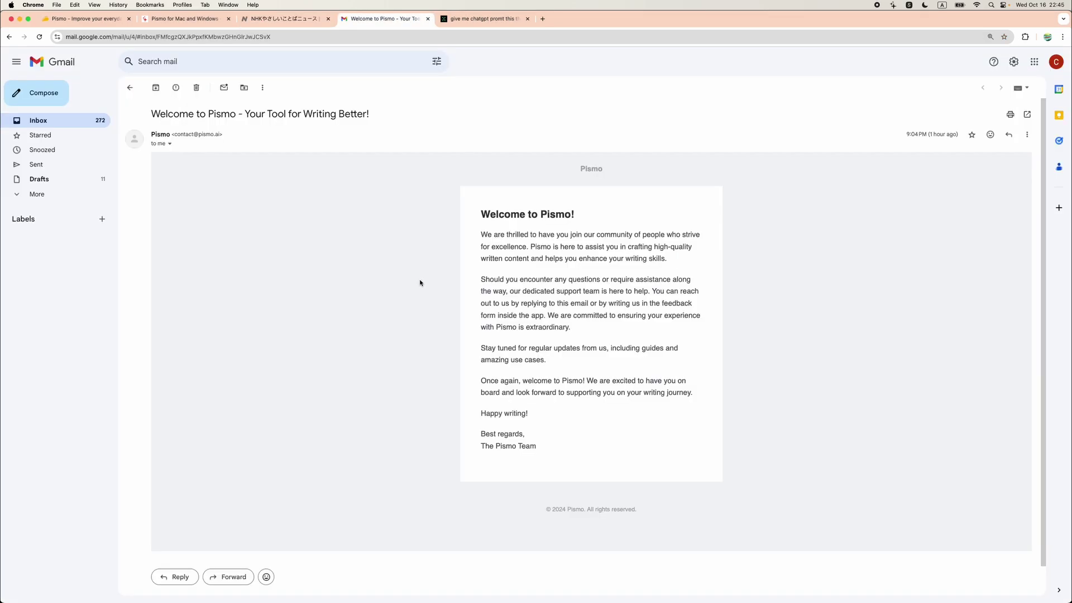
Enlarge the page, reply to the Welcome to Pismo email, and select the expanded quoted message
key("super+equal")
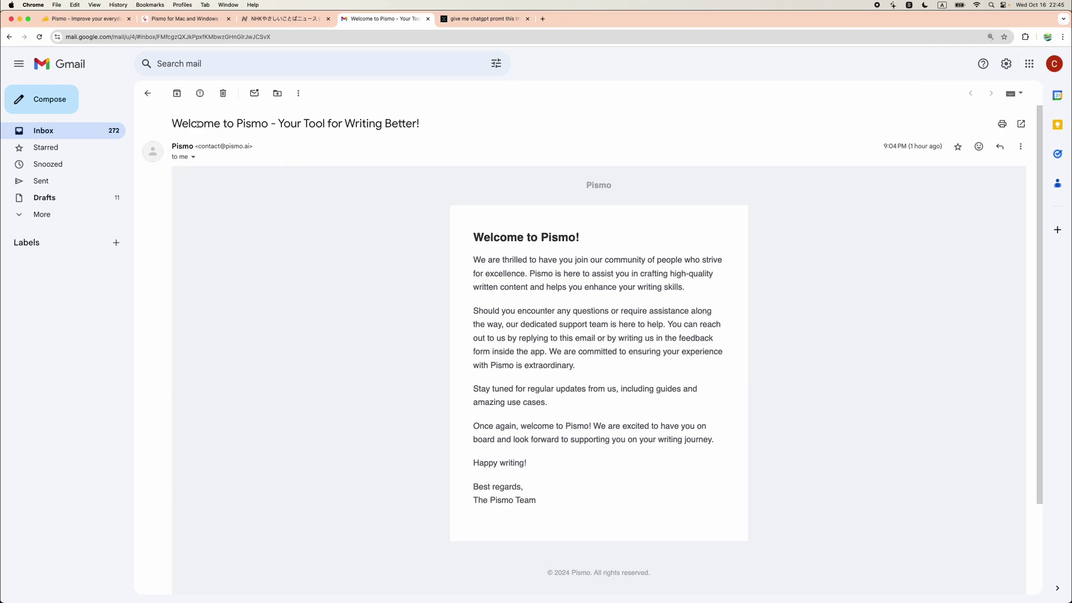
key("r")
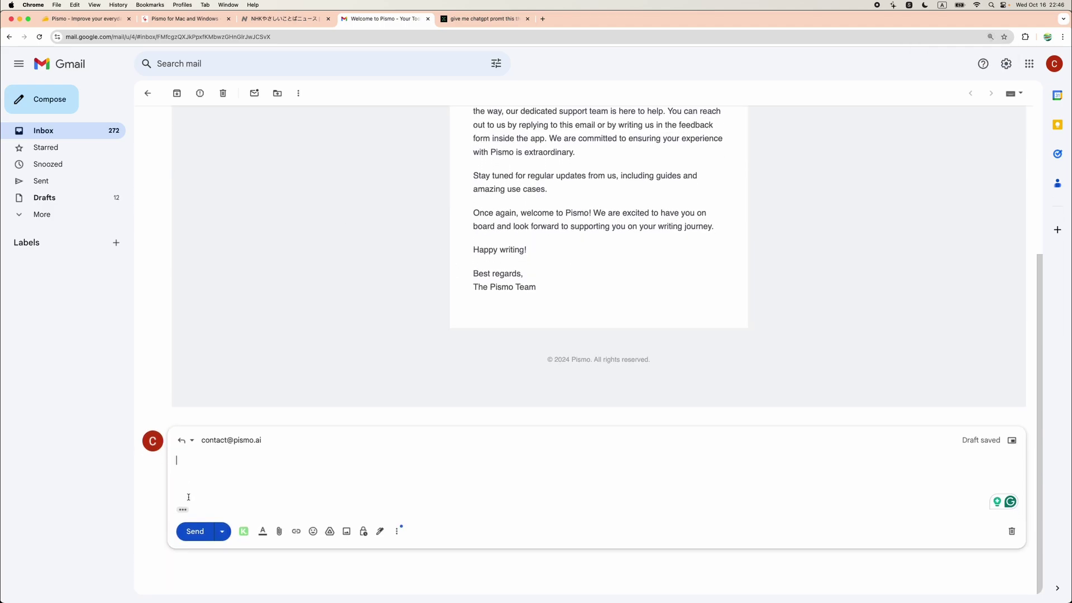
left_click(182, 510)
scroll(226, 479, "down", 5)
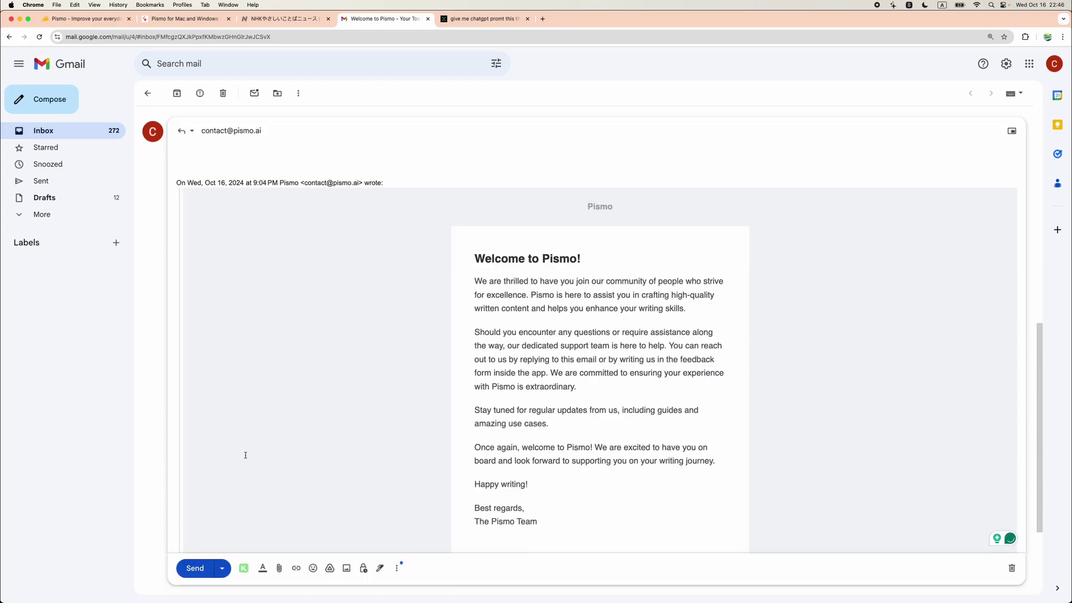
left_click_drag(481, 319, 539, 532)
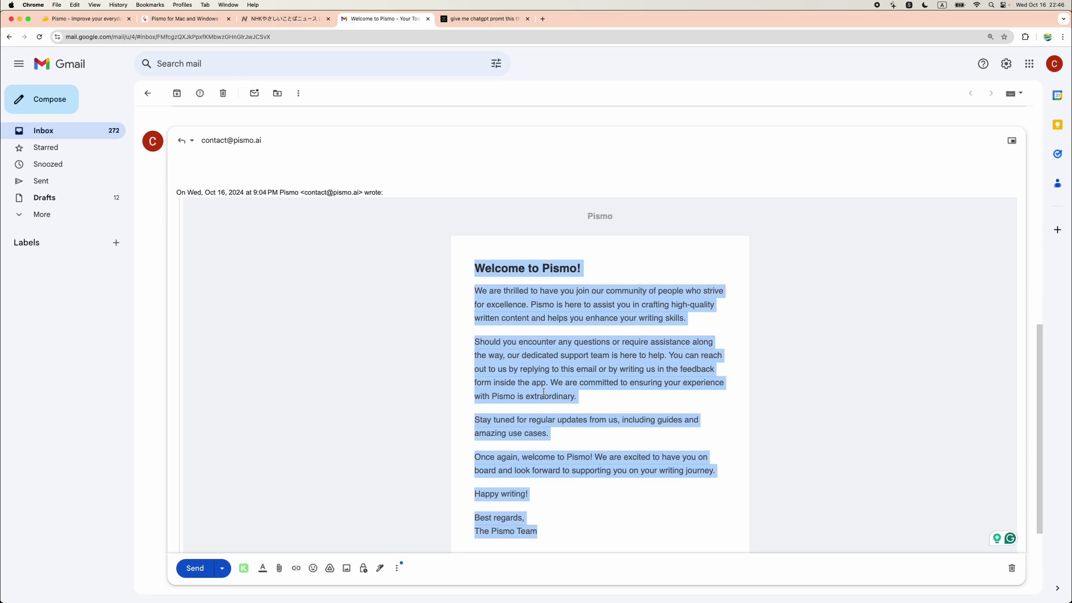
Ask Pismo to 'write me a reply with grammatical errors' and paste the result into the reply body
key("super+shift+x")
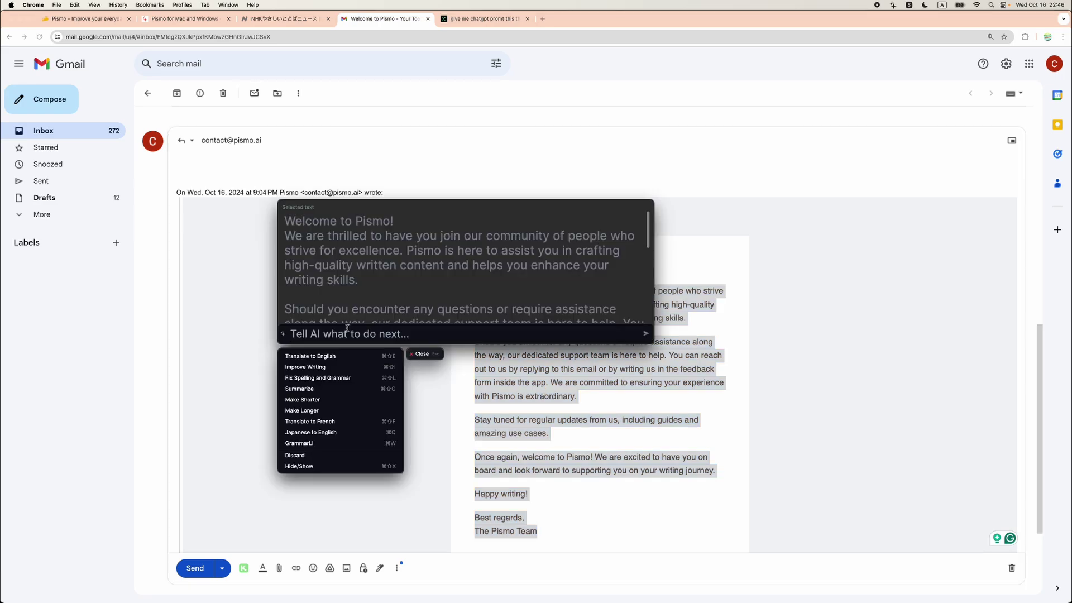
type("write me a ")
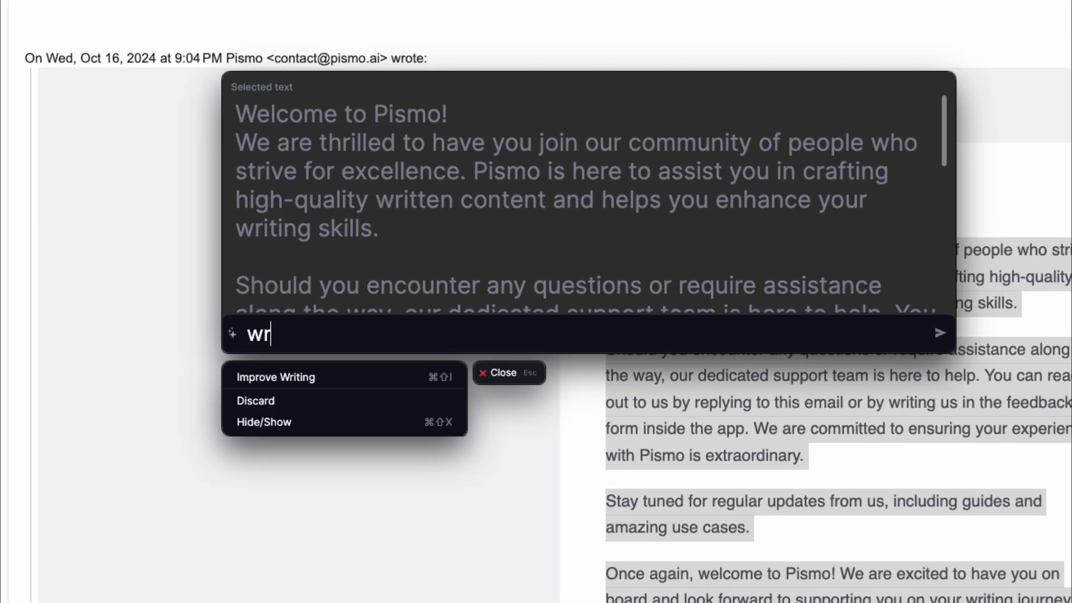
type("reply with grammatical errors")
key("Return")
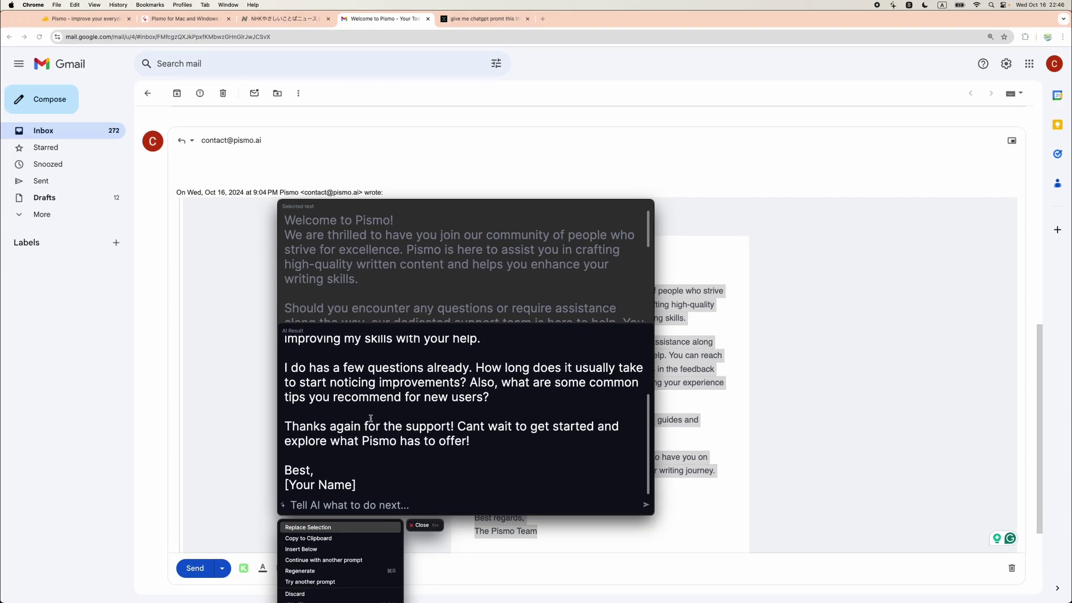
left_click(325, 538)
left_click(197, 162)
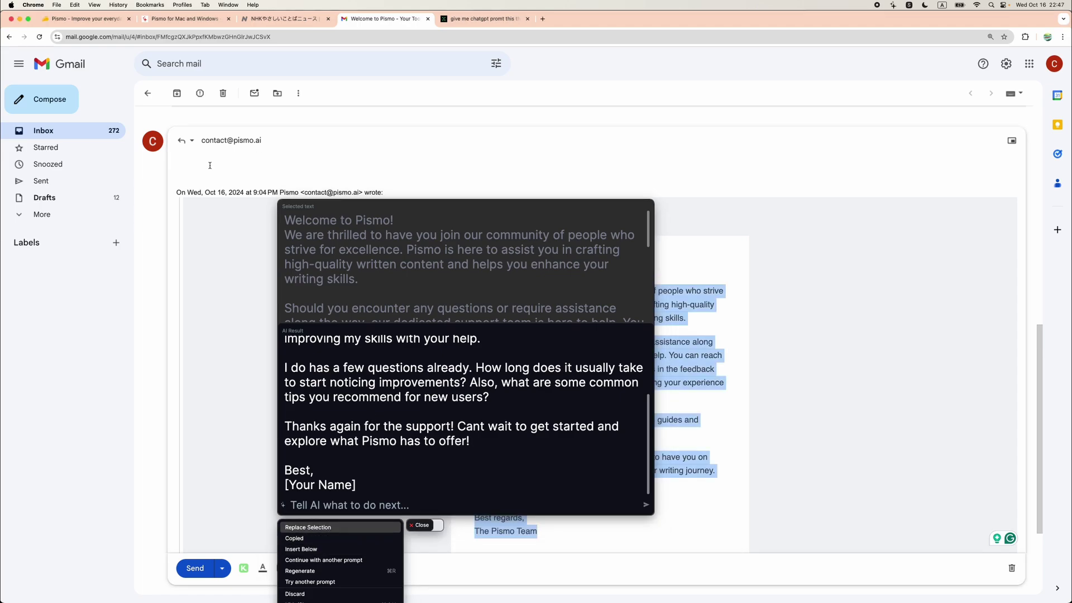
key("super+v")
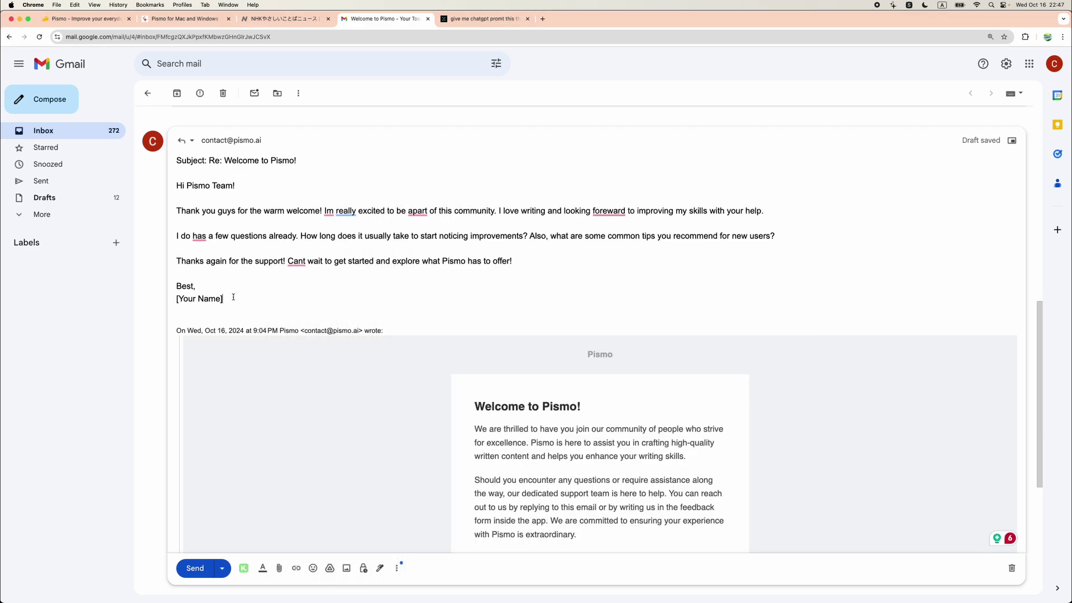
Run Pismo's GrammarLI on the whole drafted reply and replace it with the corrected text
left_click_drag(225, 299, 166, 186)
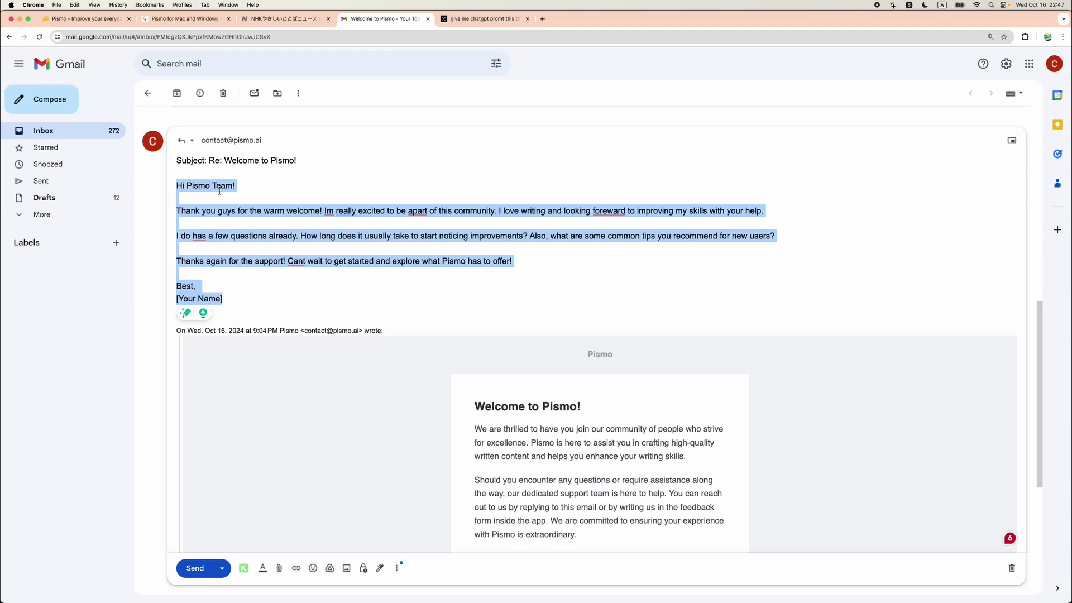
key("alt+space")
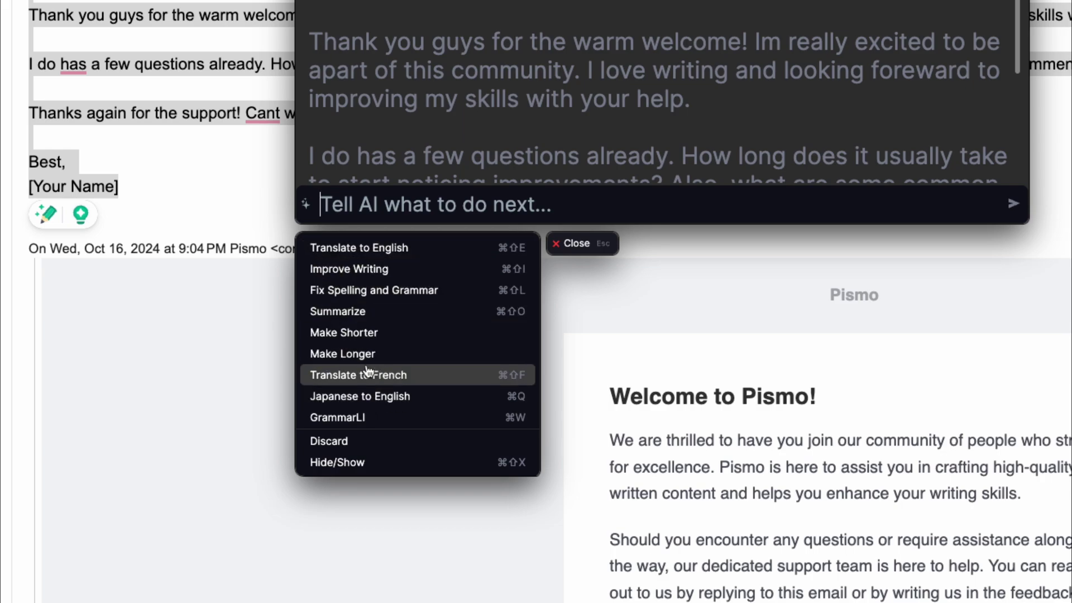
left_click(450, 418)
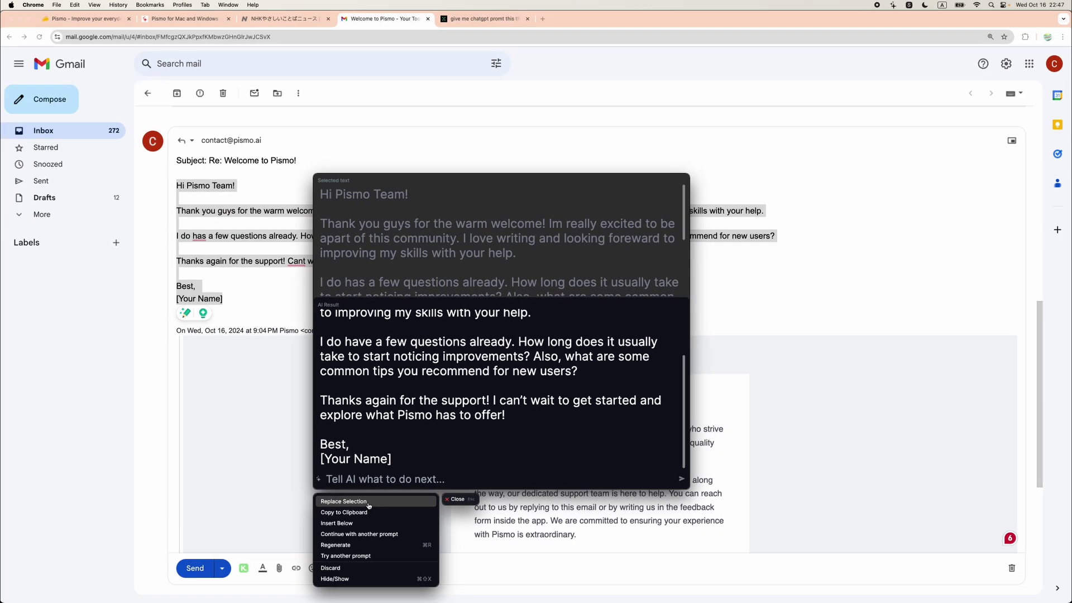
left_click(367, 505)
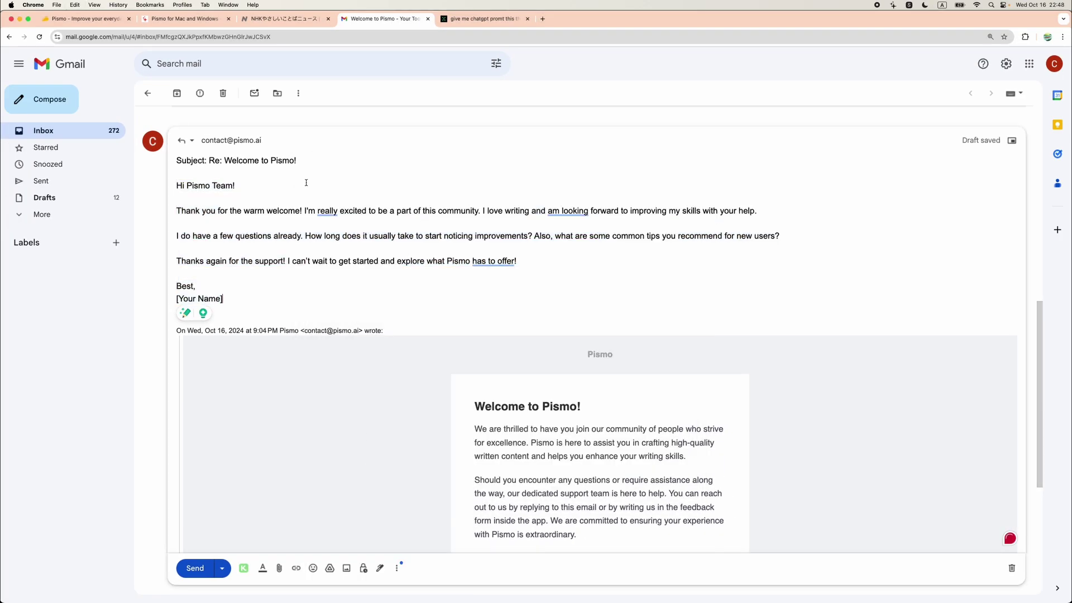
left_click(259, 277)
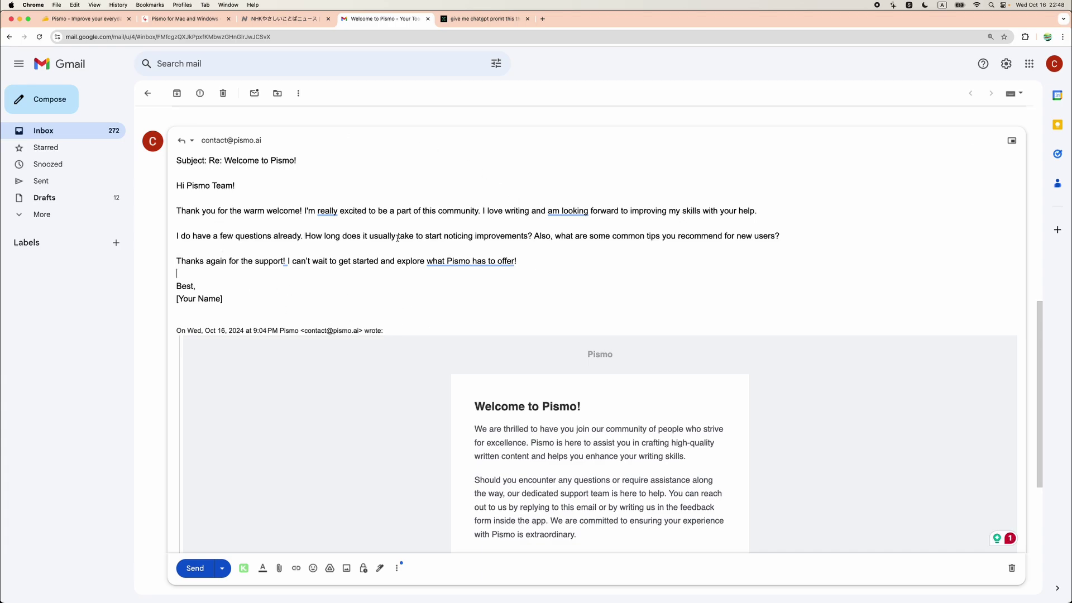
key("super+Tab")
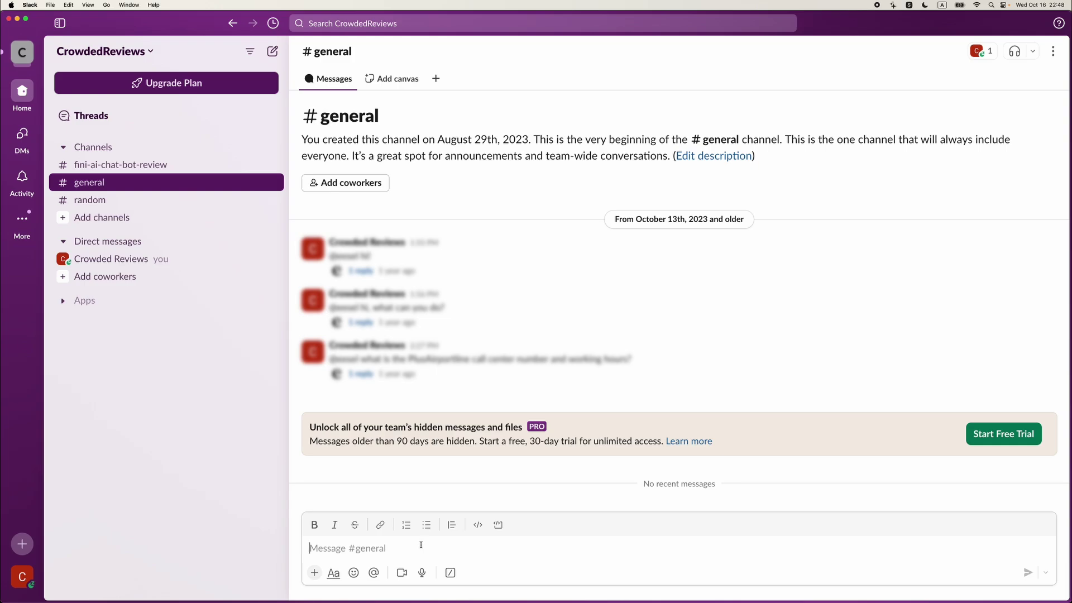
Type 'hi, welcome to the channel!' in #general and replace it with Pismo's Make Longer version
type("hi, welcome ")
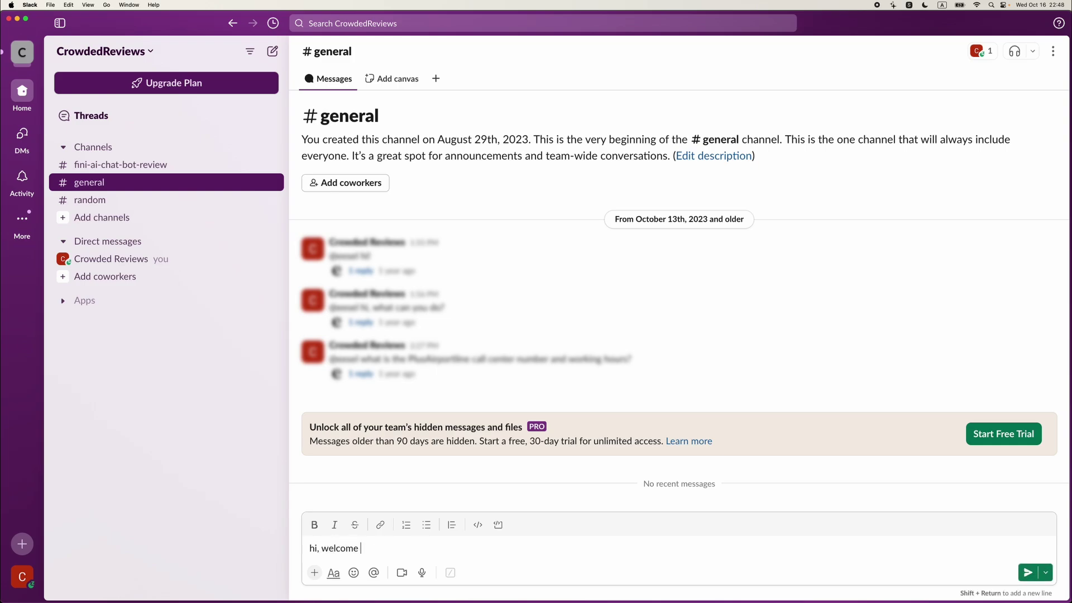
type("to the channel!")
left_click_drag(435, 554, 306, 548)
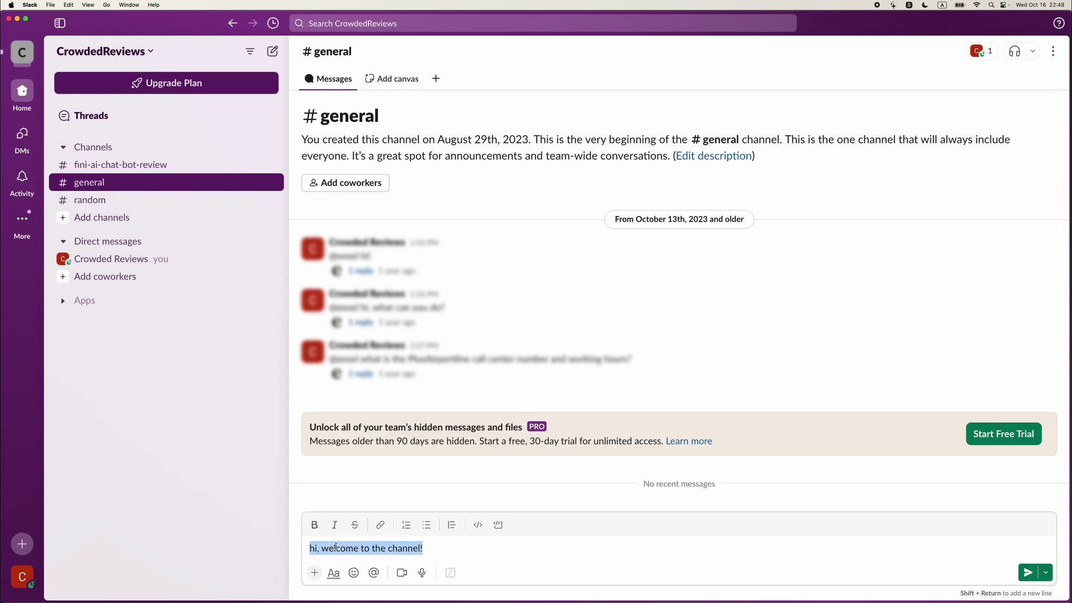
key("super+shift+space")
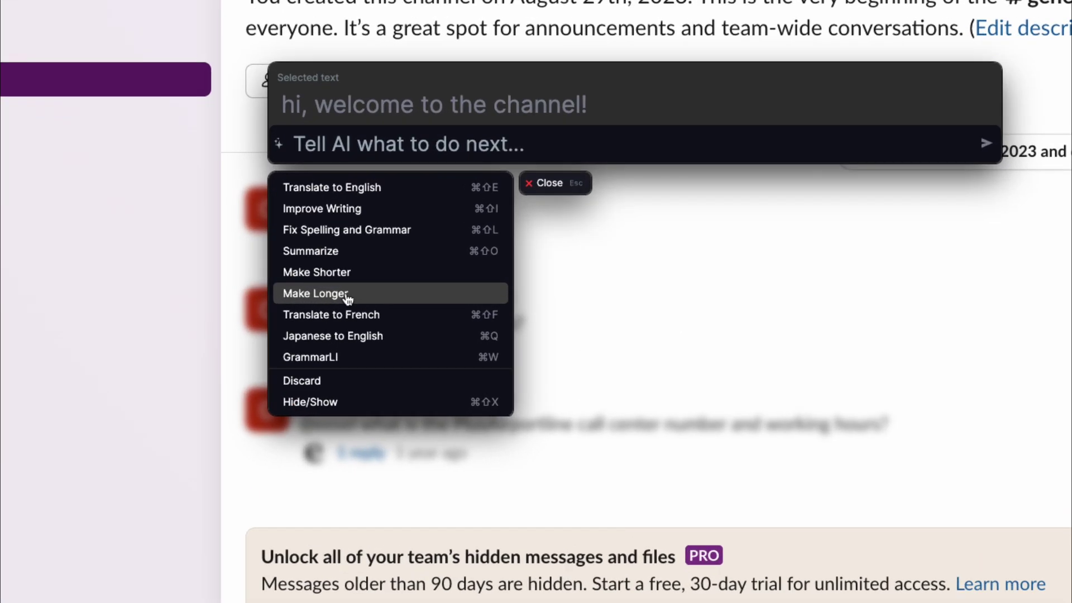
left_click(362, 292)
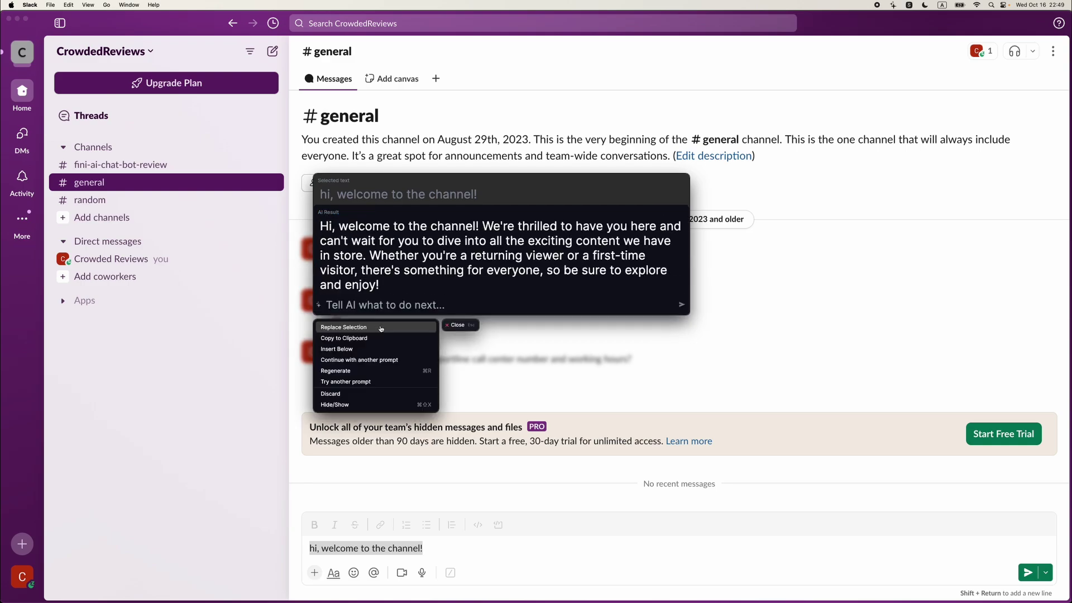
left_click(381, 327)
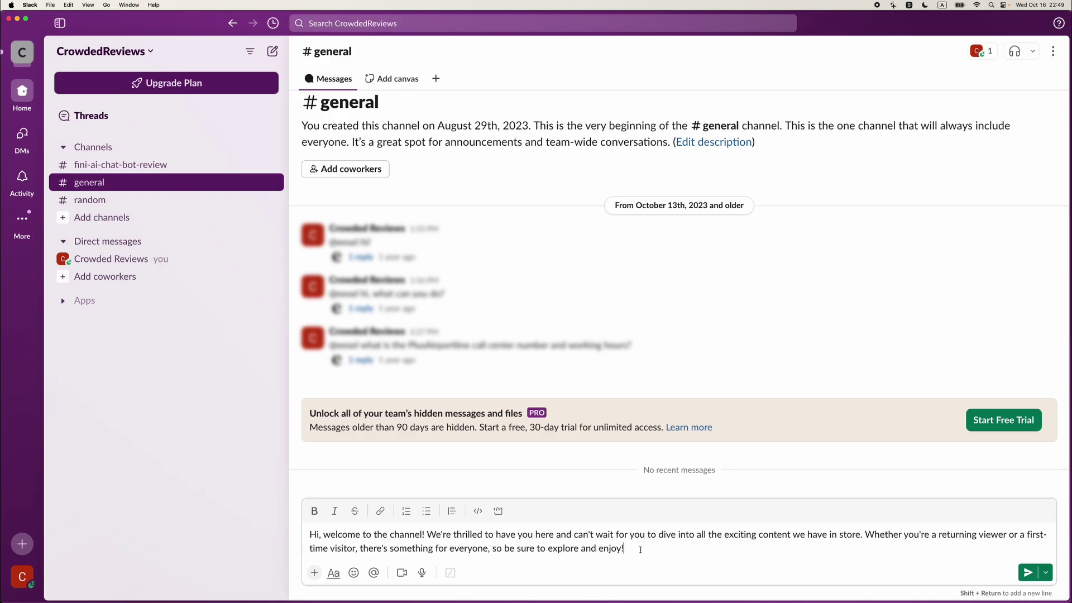
key("super+Tab")
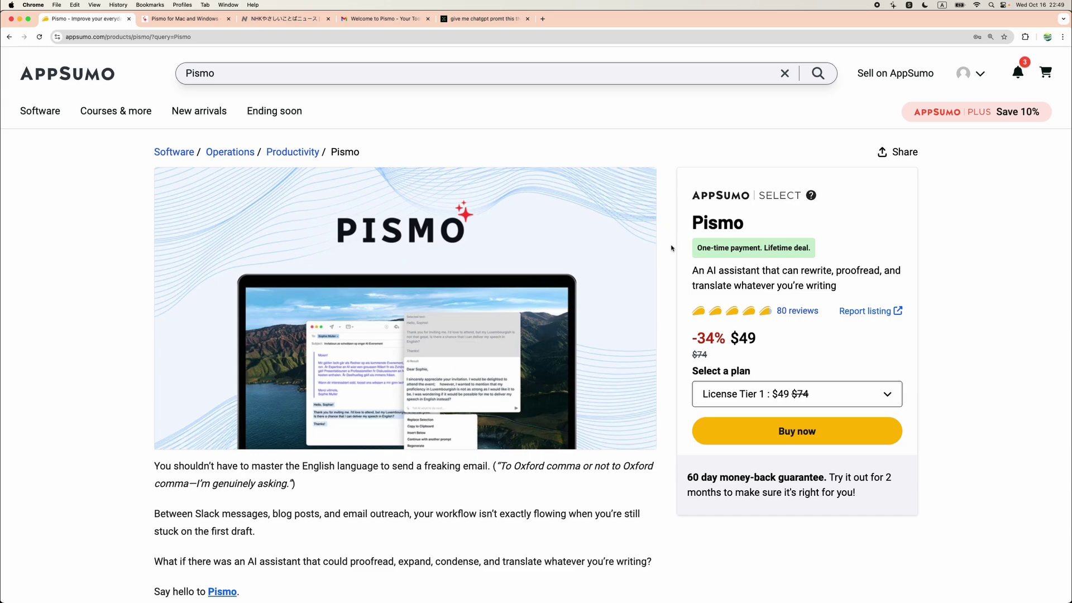
Go down to Compare plans and highlight License Tier 1's $49 price and 2,000 monthly requests
scroll(668, 261, "down", 5)
scroll(668, 261, "down", 20)
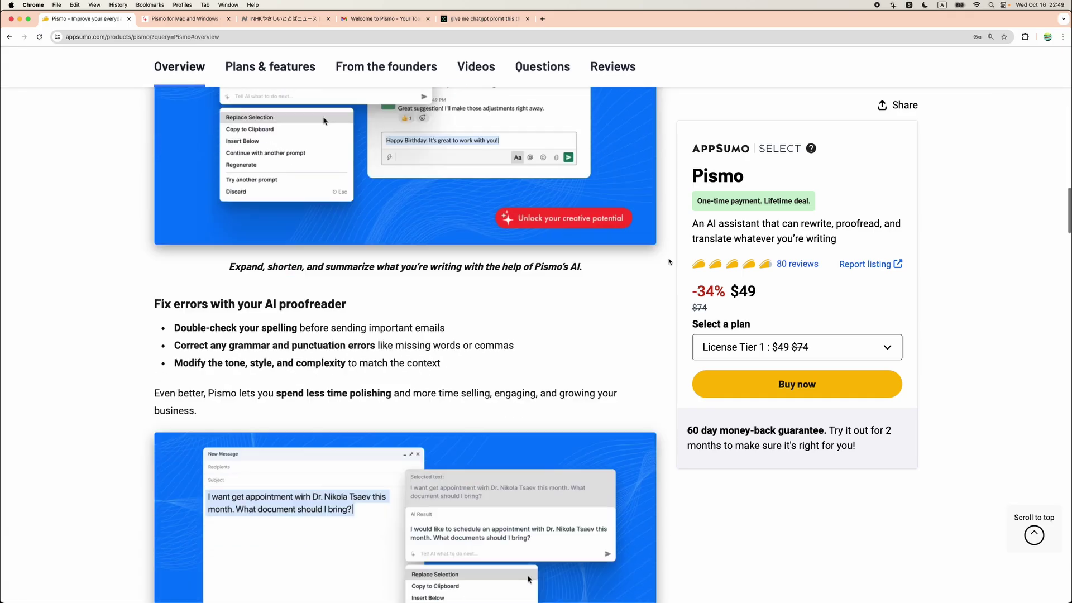
scroll(668, 261, "down", 5)
scroll(667, 260, "down", 10)
scroll(667, 261, "up", 10)
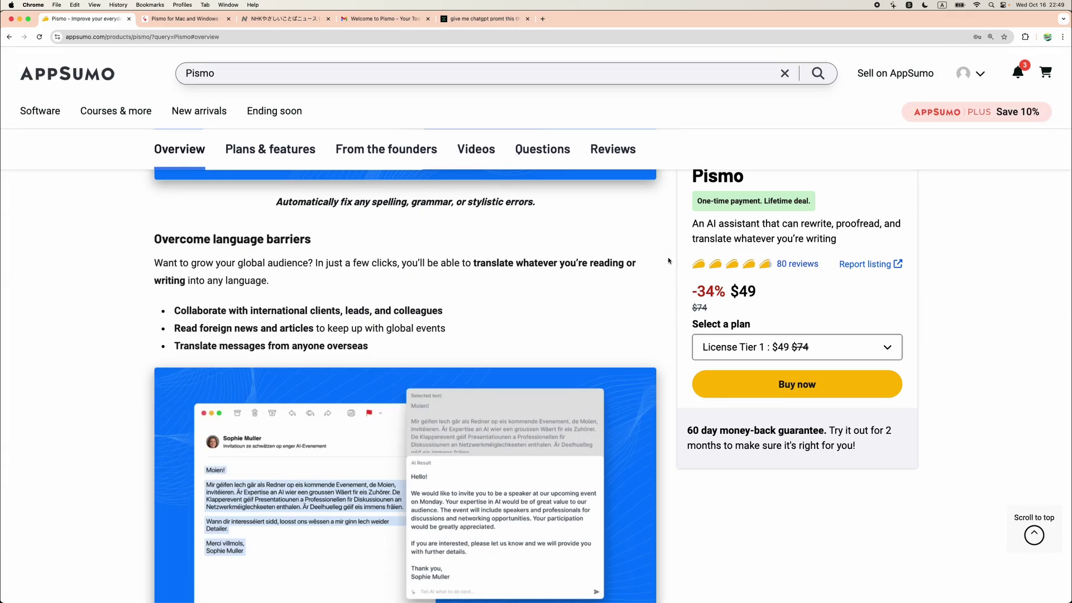
scroll(668, 261, "down", 5)
scroll(669, 261, "down", 15)
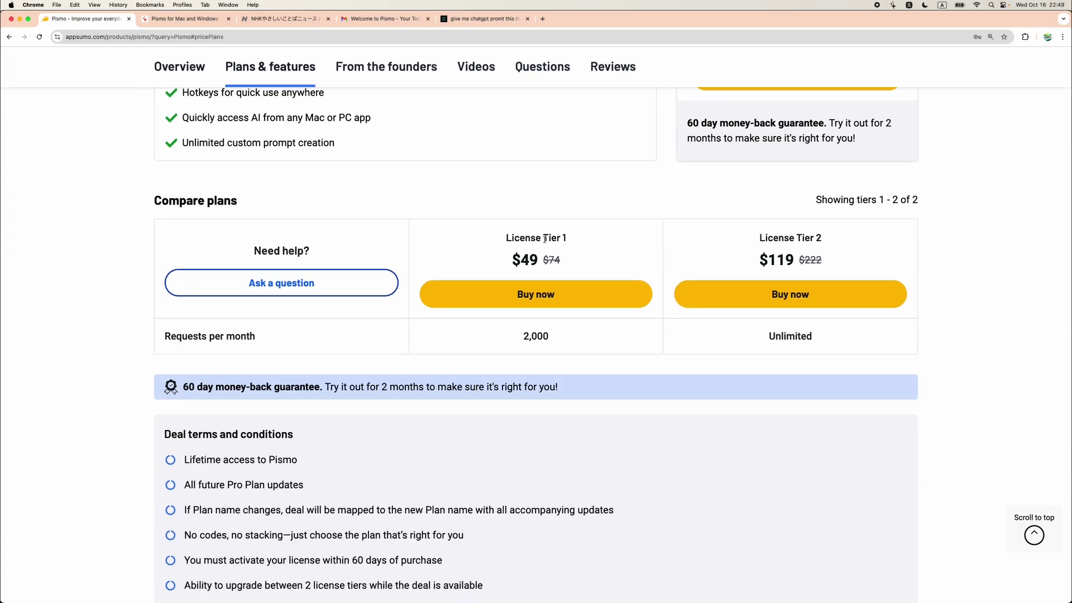
left_click_drag(512, 238, 577, 258)
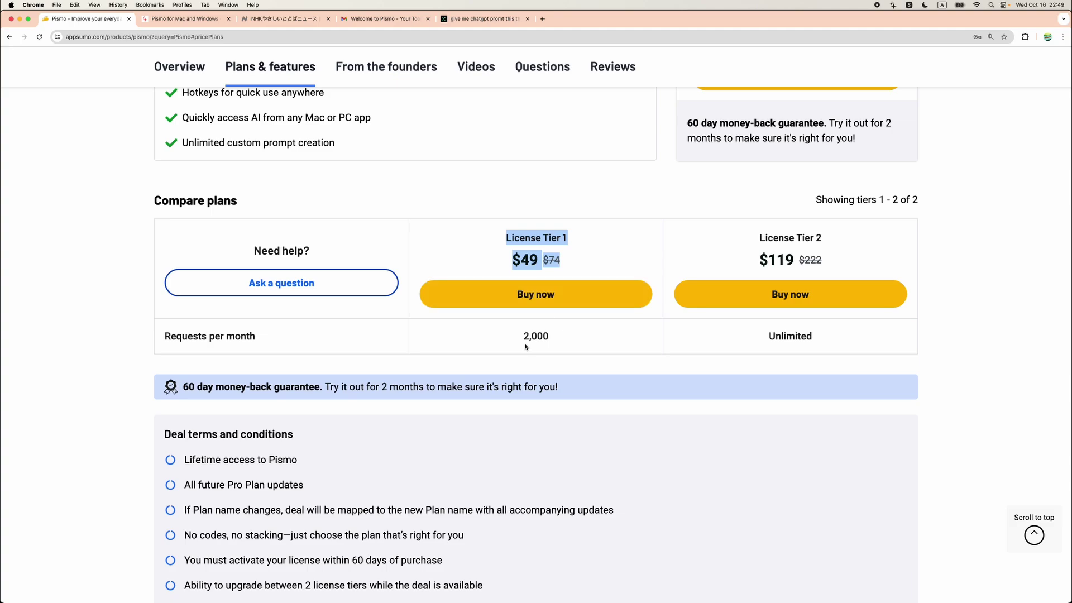
left_click_drag(524, 337, 556, 337)
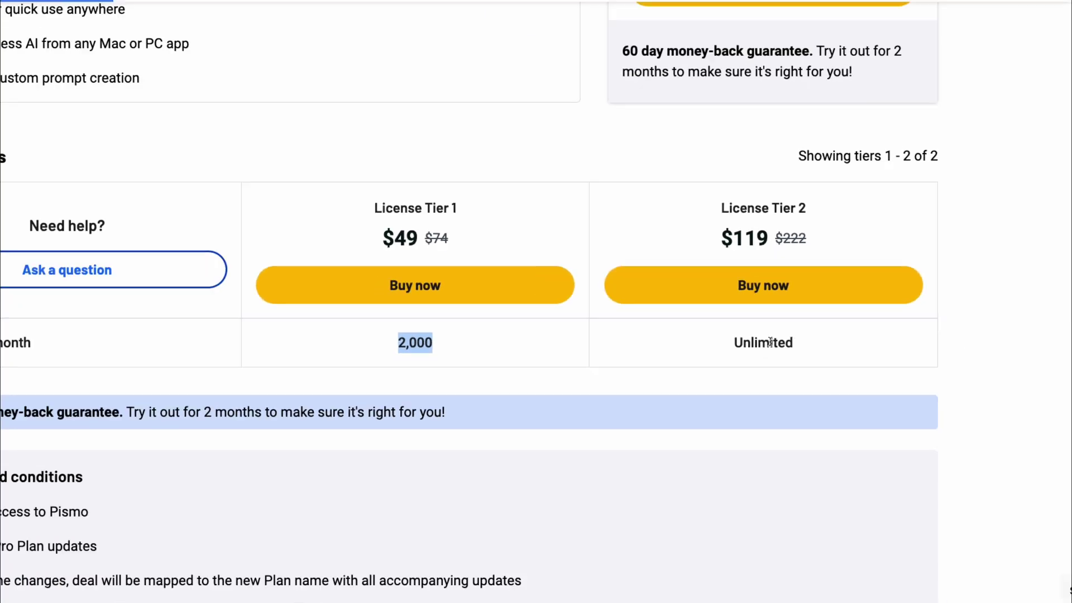
left_click(645, 193)
scroll(443, 270, "up", 5)
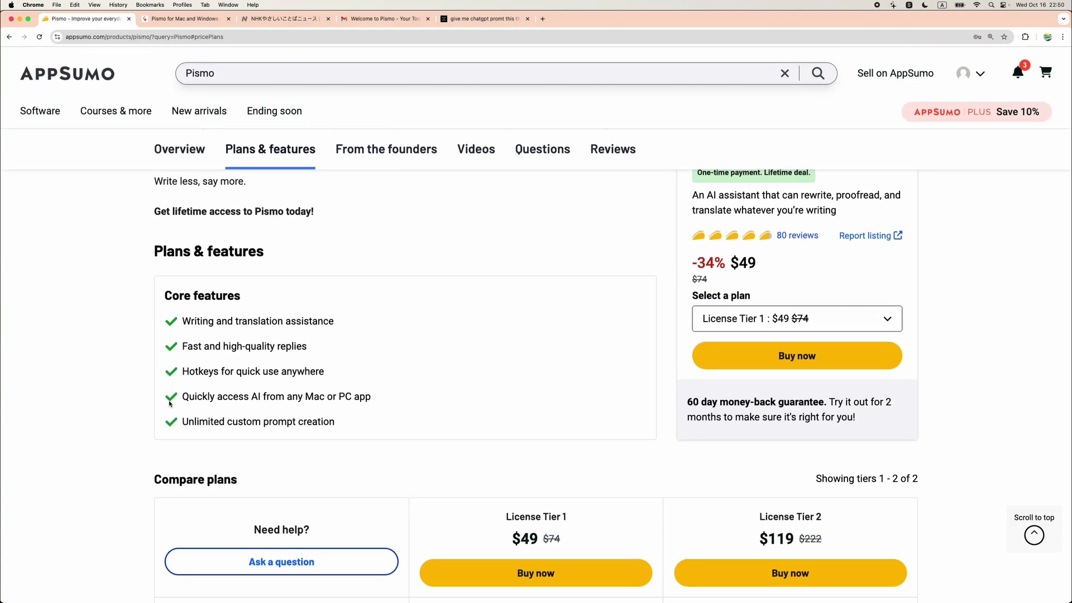
left_click_drag(170, 402, 386, 398)
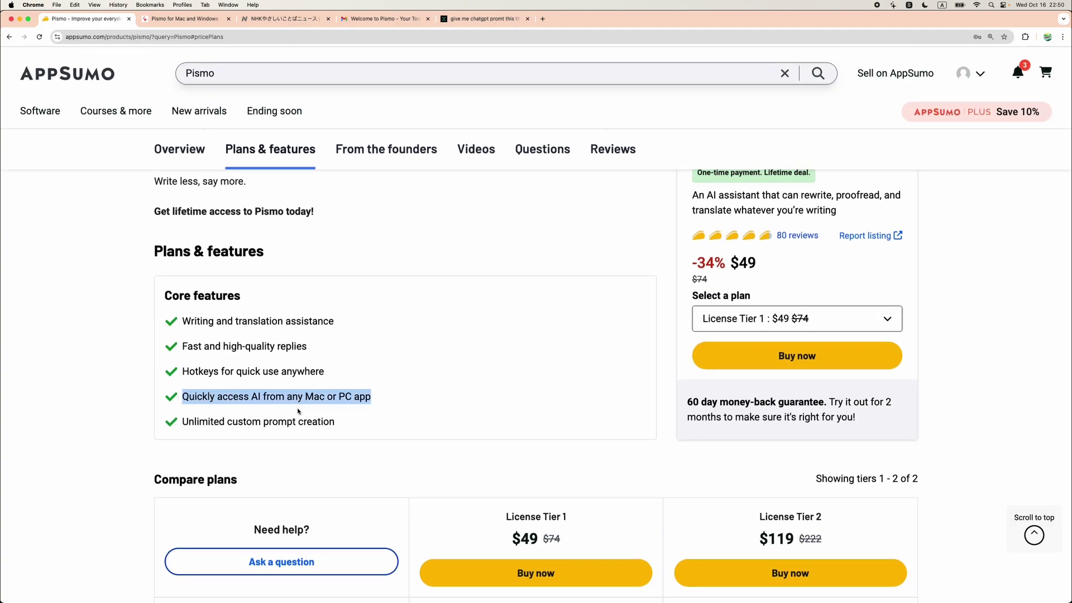
left_click(339, 396)
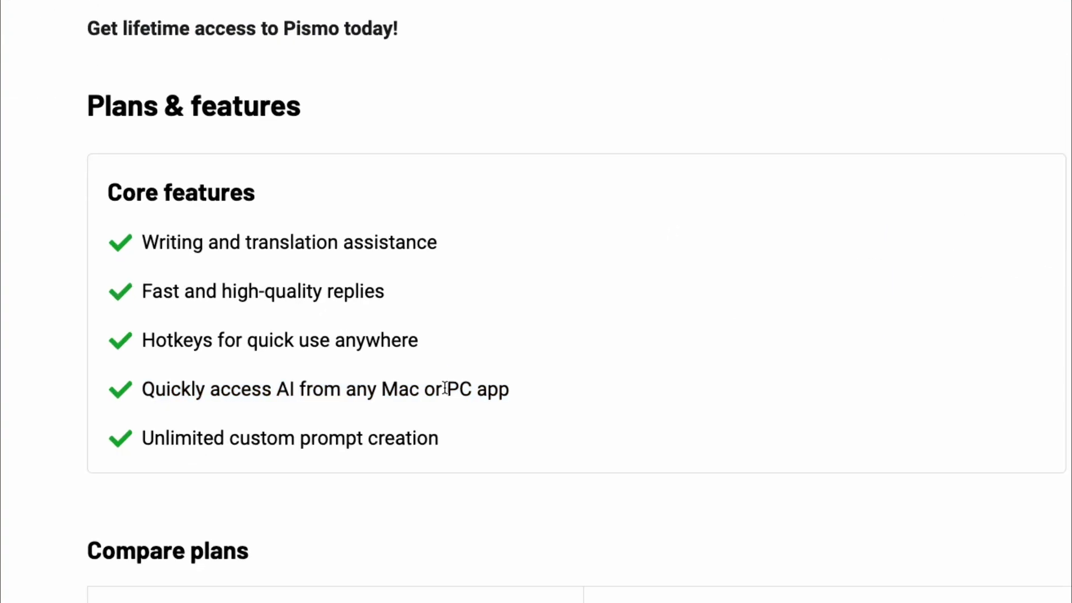
left_click_drag(140, 438, 436, 440)
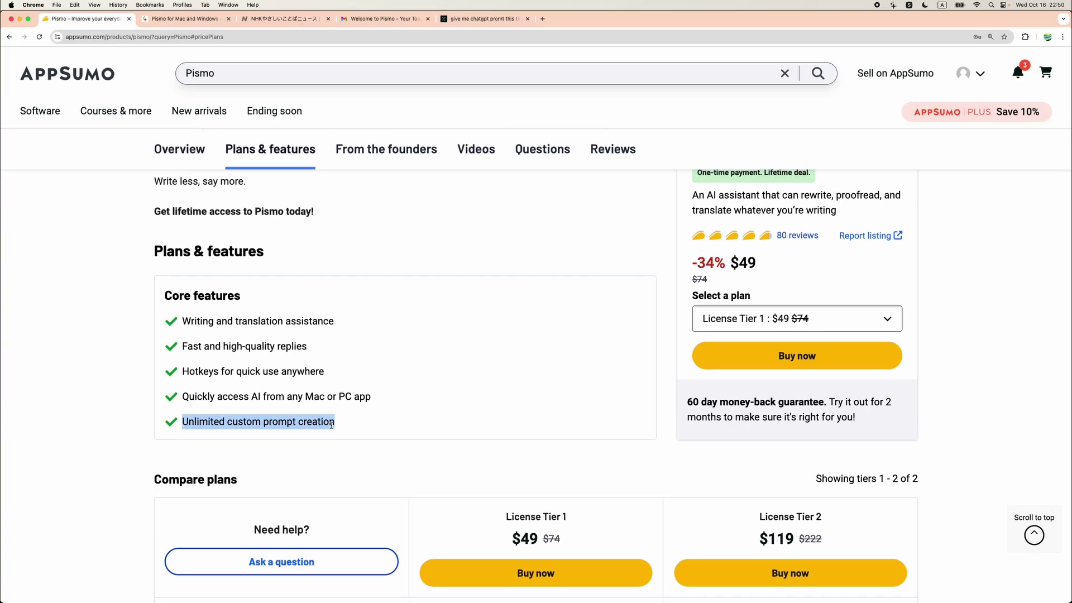
left_click_drag(341, 426, 179, 424)
scroll(388, 376, "up", 15)
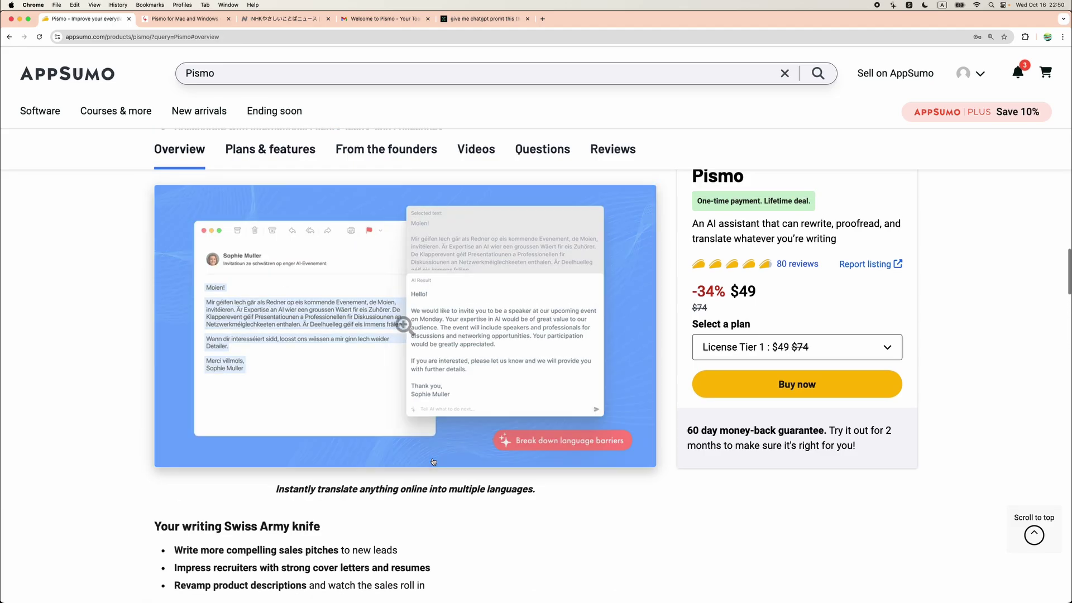
scroll(682, 384, "up", 10)
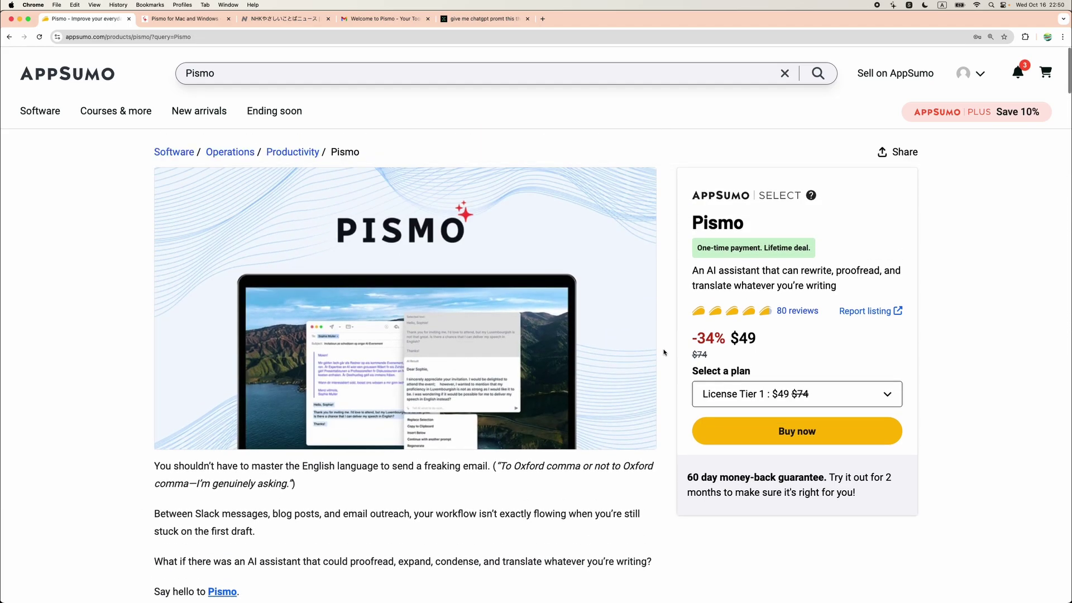